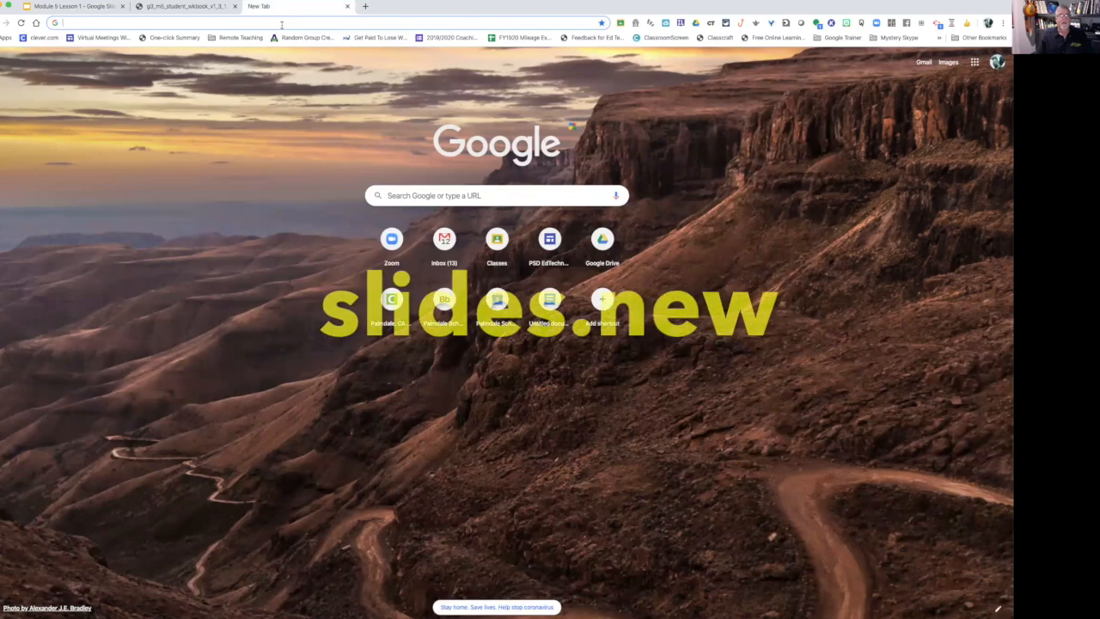
- Create a new blank Google Slides presentation by going to slides.new
click(281, 25)
text(slide)
key(BackSpace)
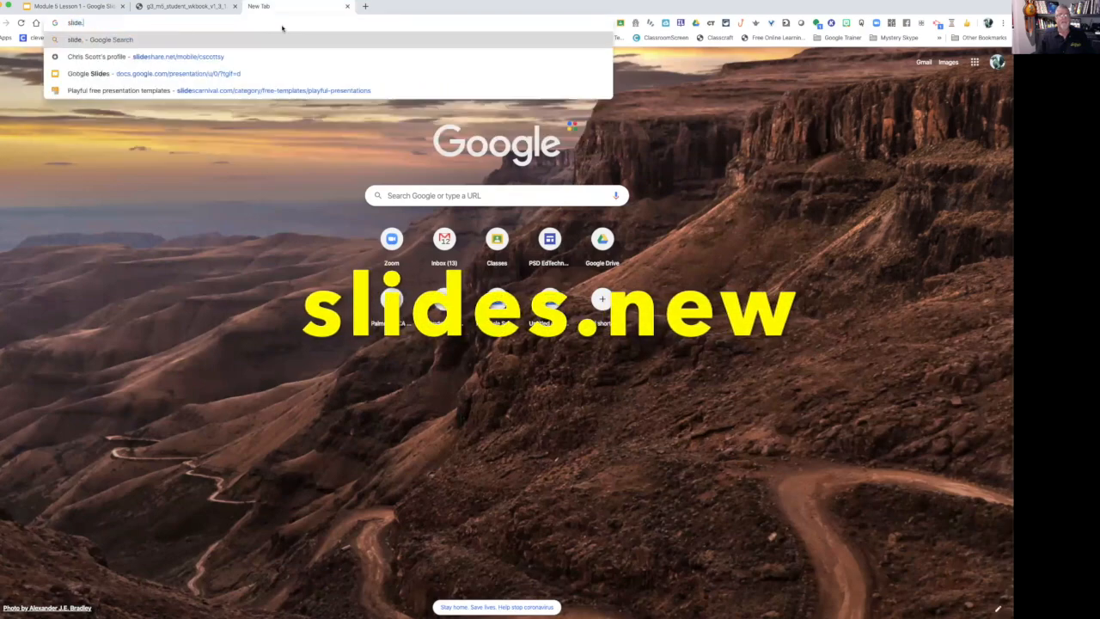
text(s.new)
key(Return)
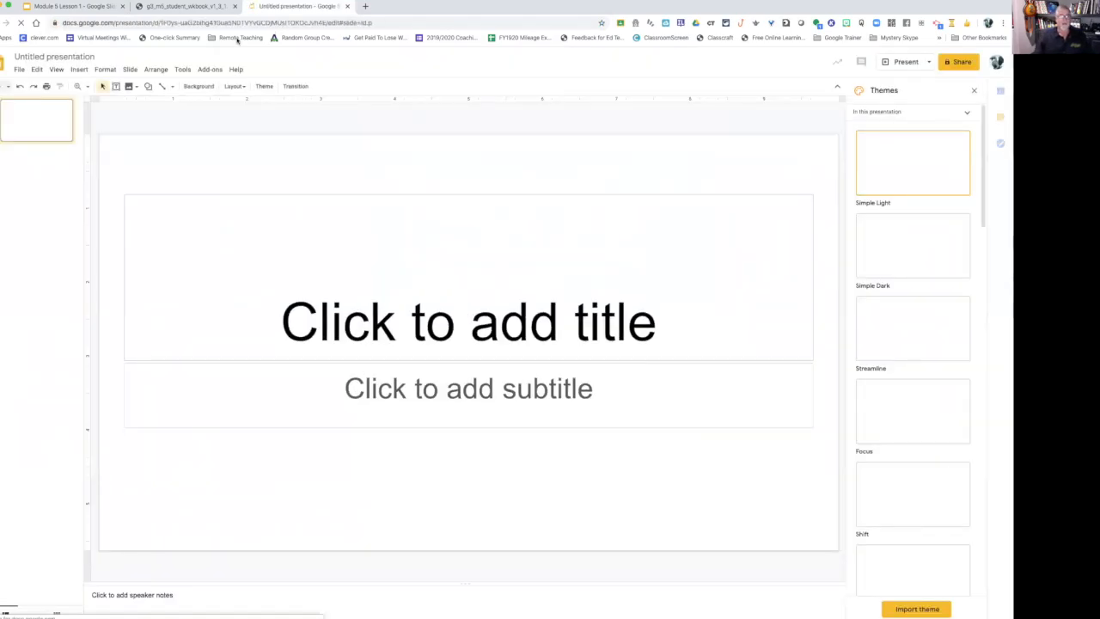
- Rename the untitled presentation as Sample Worksheet
click(68, 55)
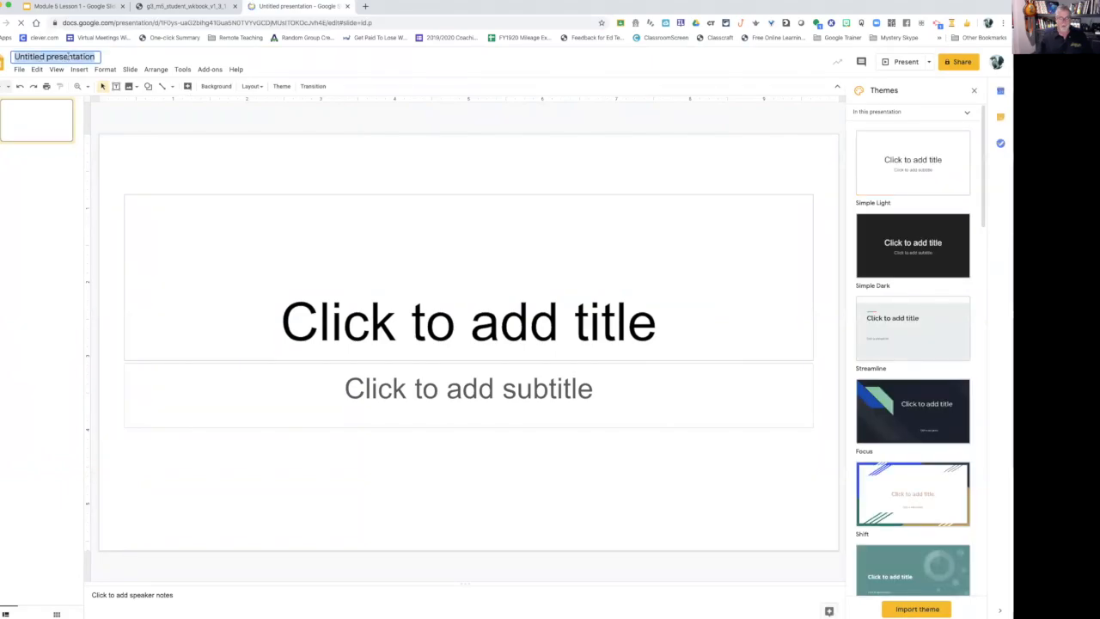
text(Sam)
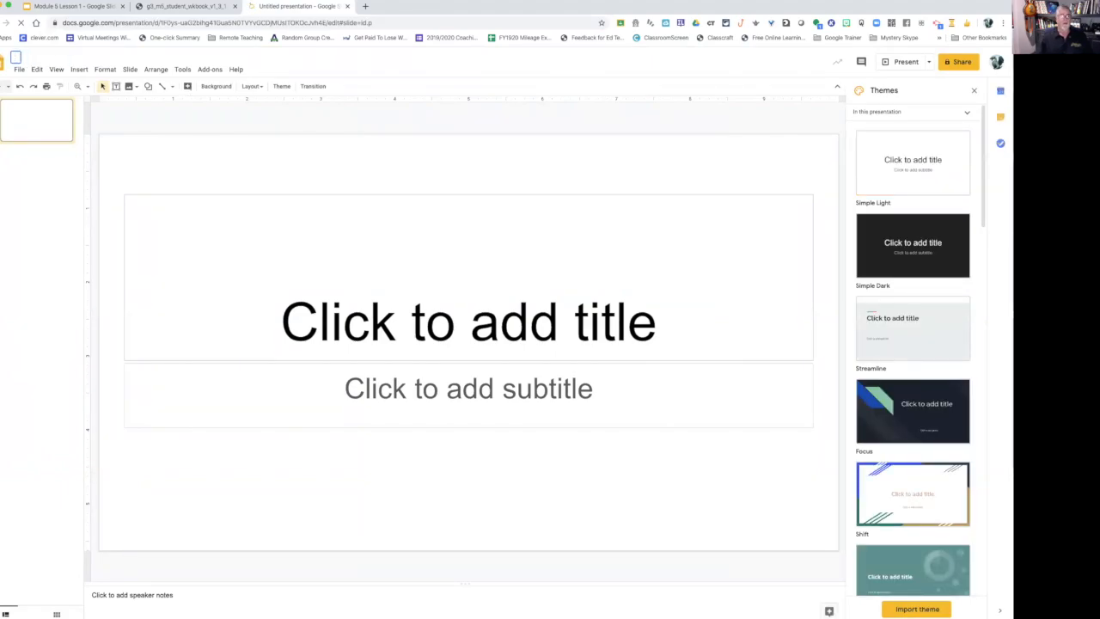
text(ple W)
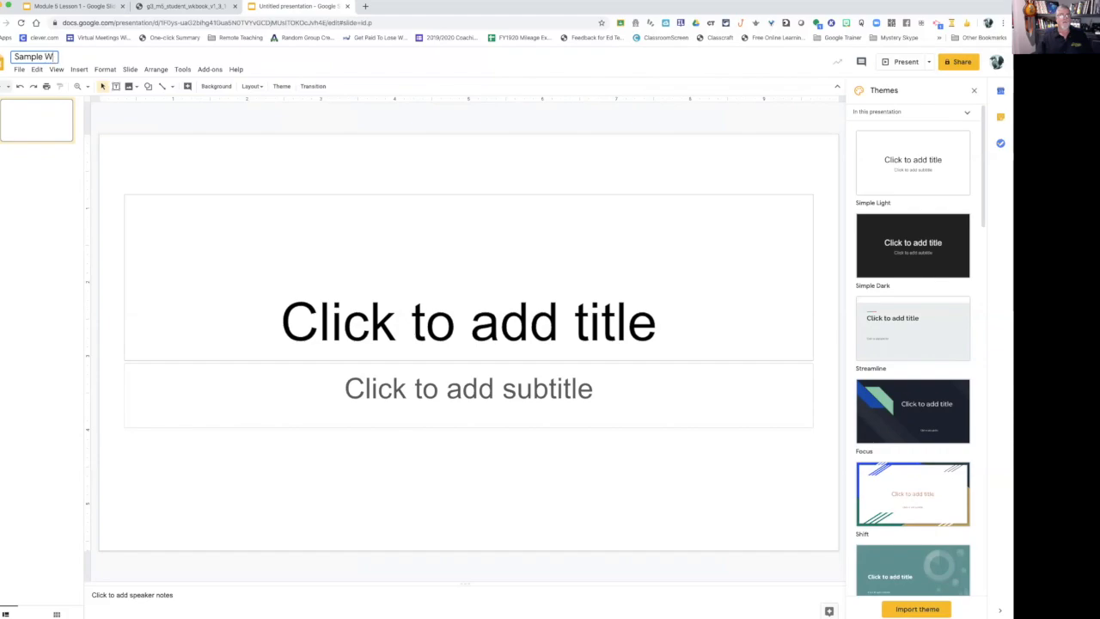
text(orksheet)
click(246, 180)
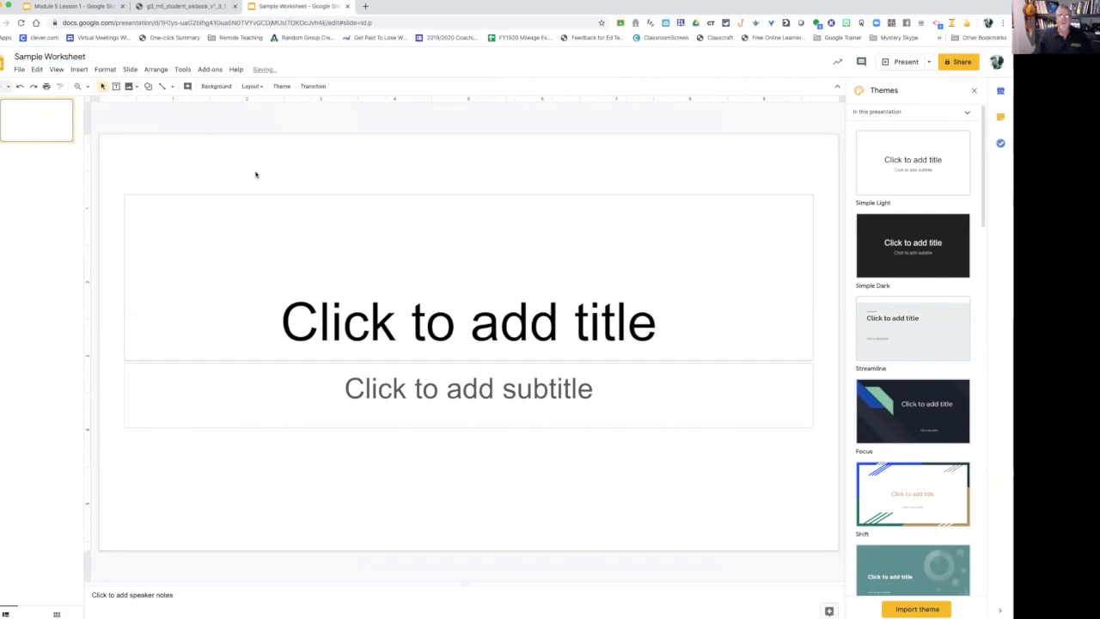
- Dismiss the theme choices and apply the Blank layout to the first slide
click(973, 91)
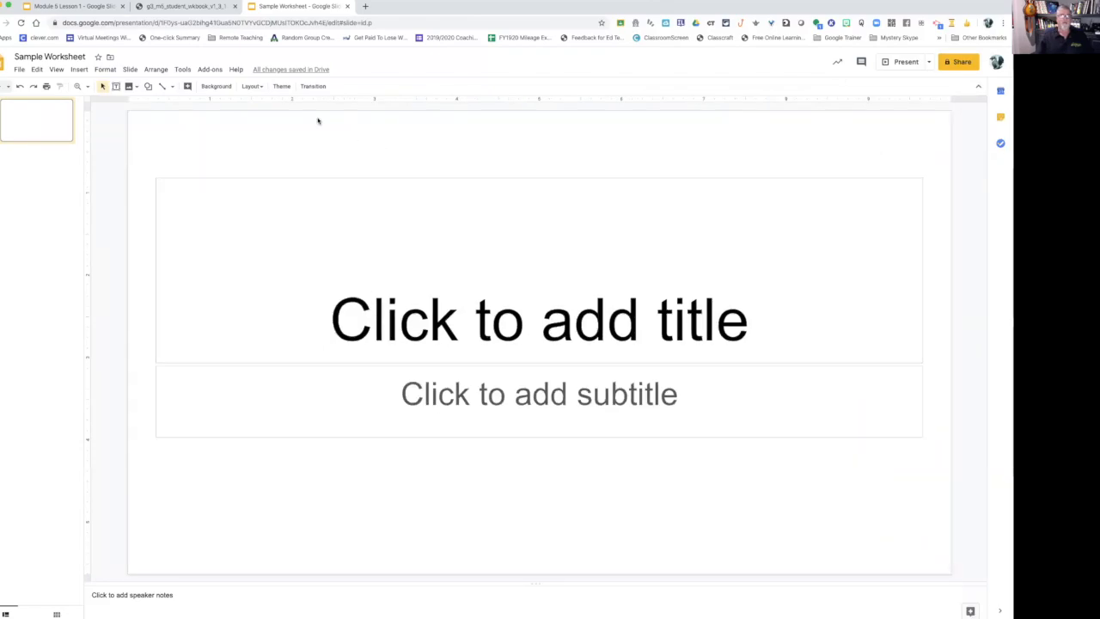
click(258, 86)
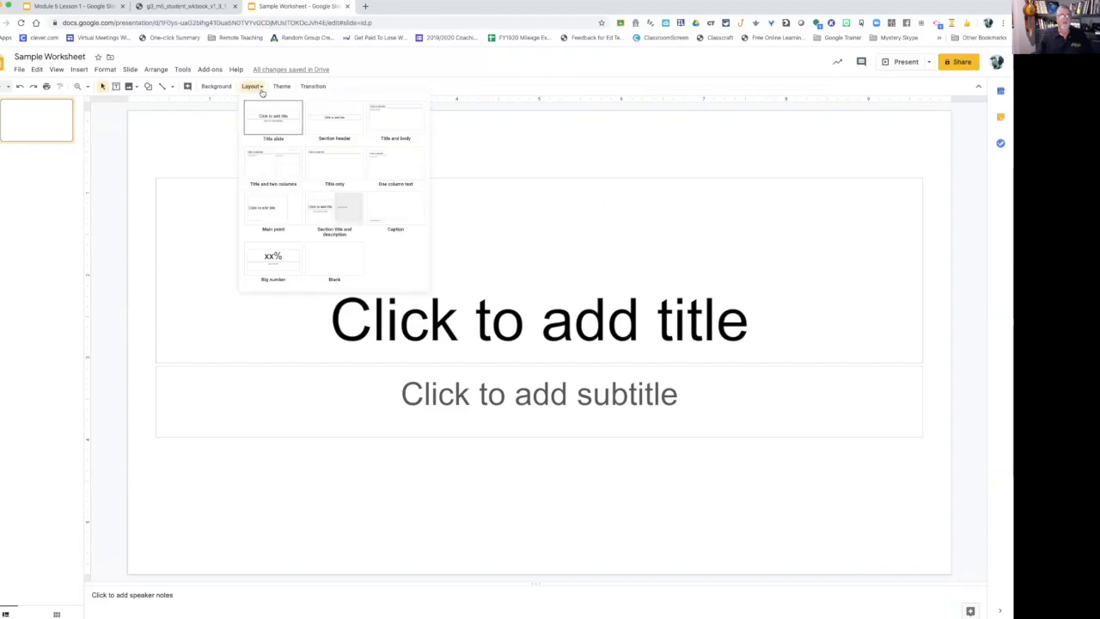
click(319, 255)
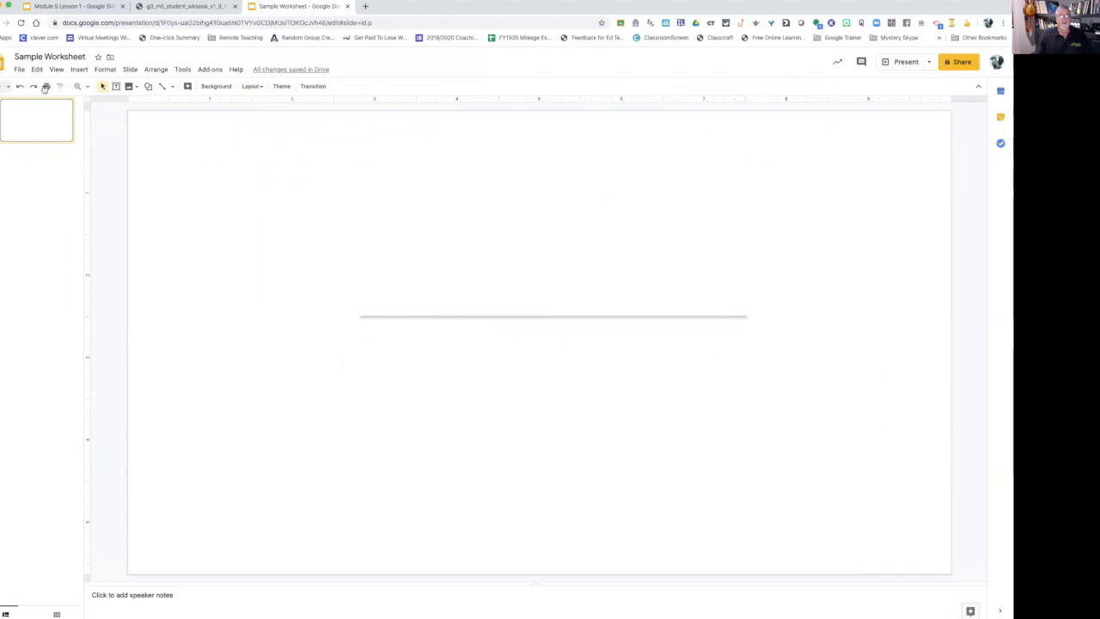
- Set the presentation's page size to a custom 8.5 x 11 inches
click(19, 70)
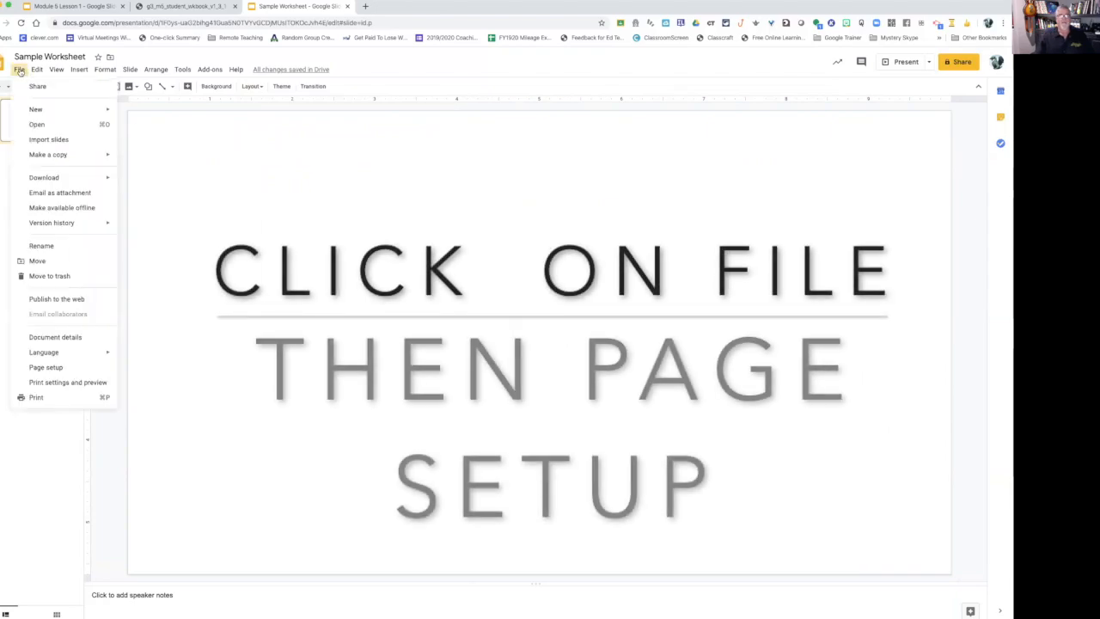
click(62, 366)
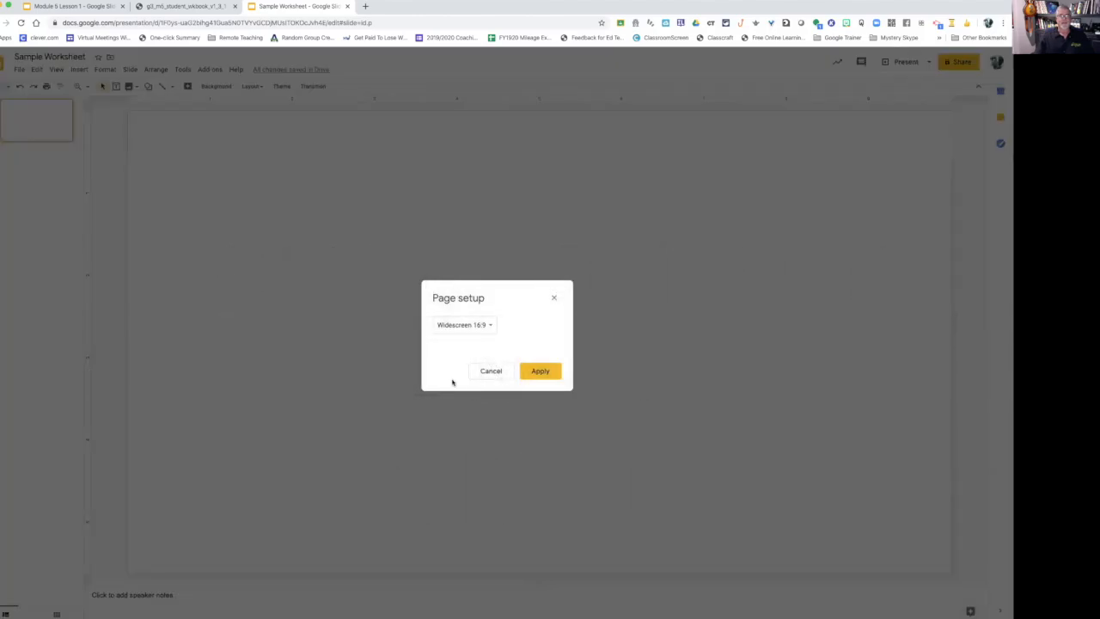
click(485, 326)
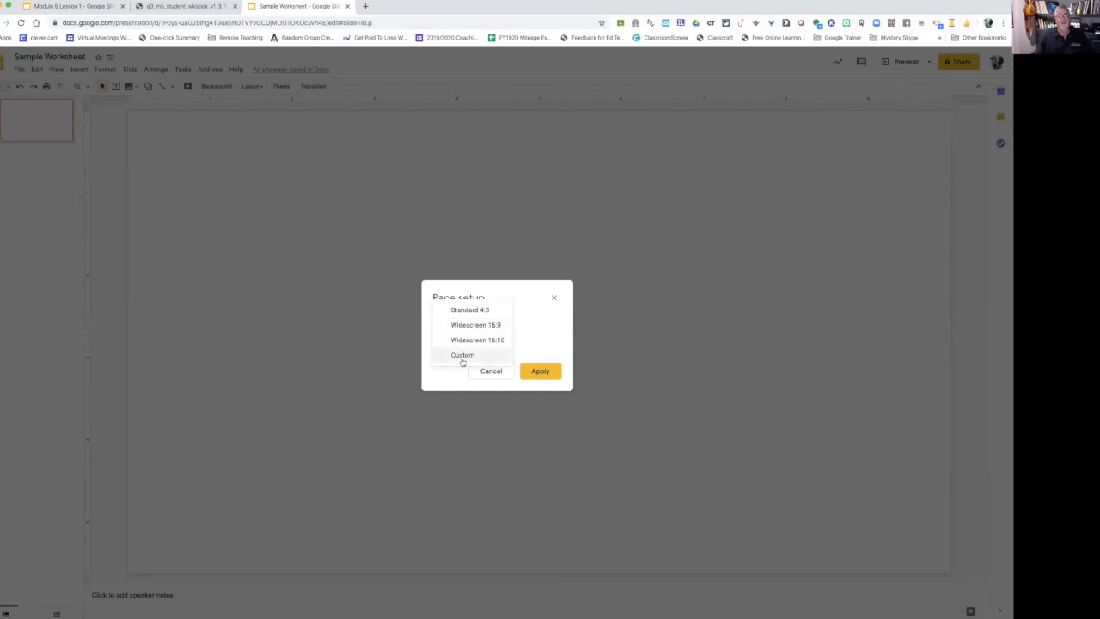
click(462, 360)
double_click(448, 351)
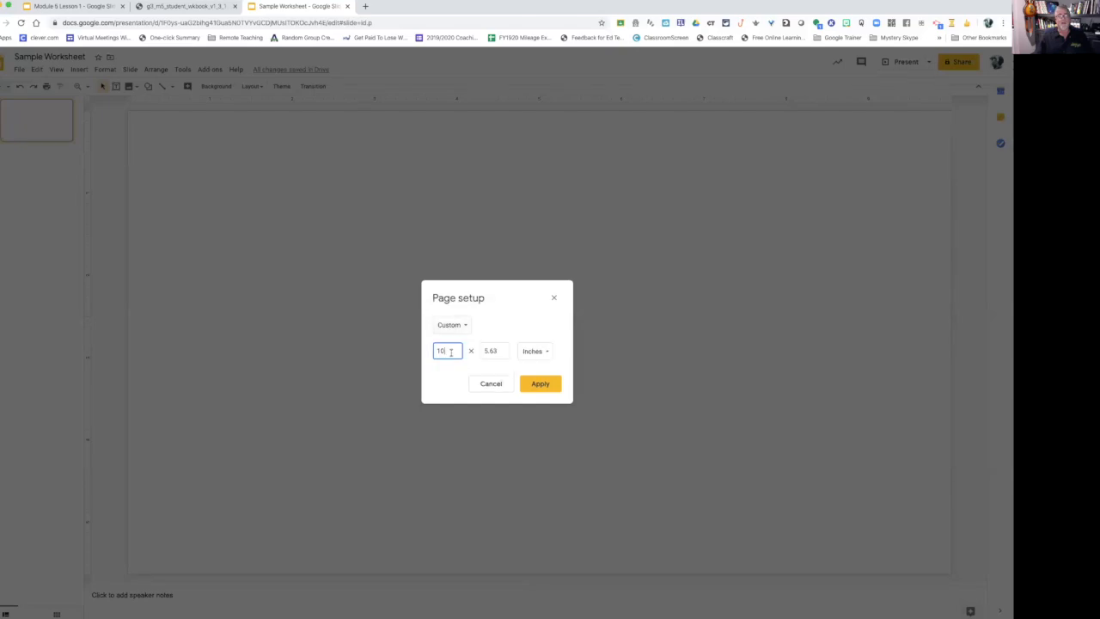
text(8.5)
key(Tab)
text(1)
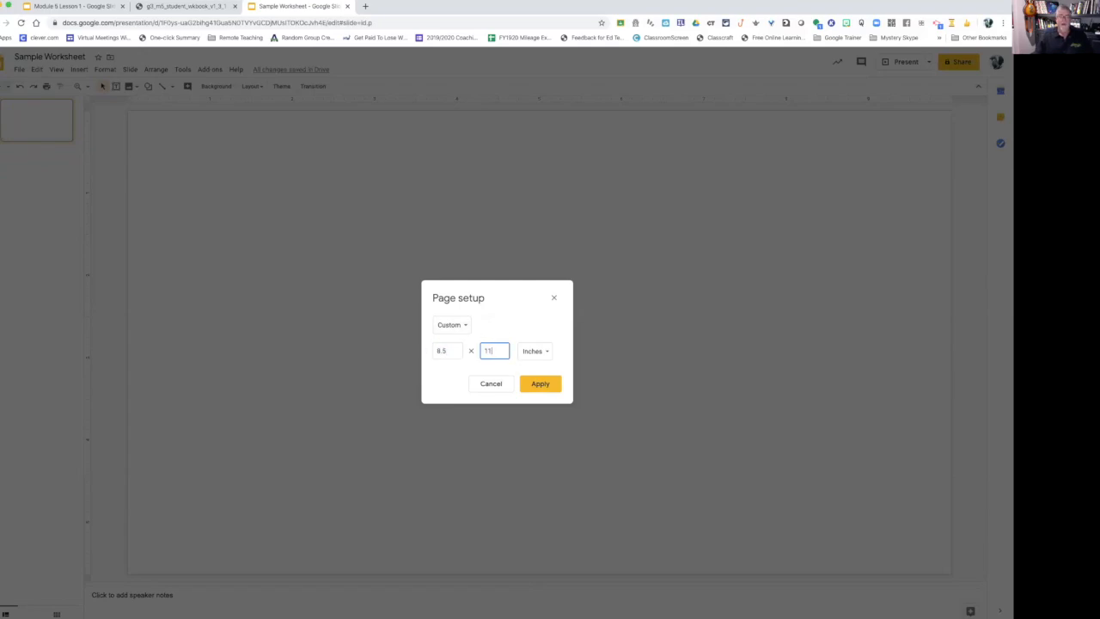
click(539, 384)
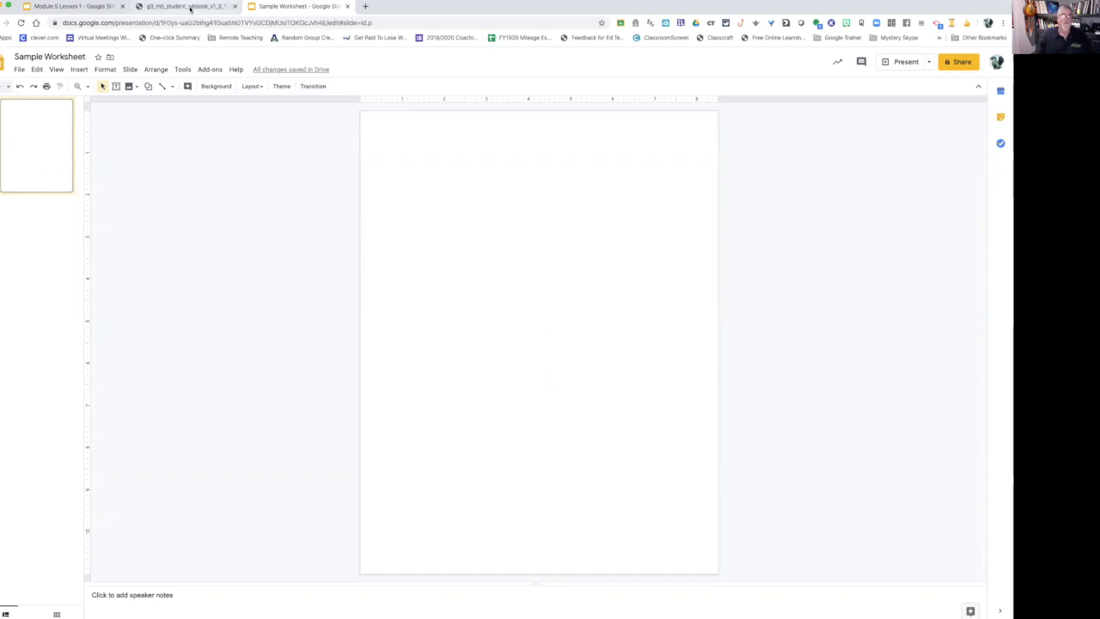
- Frame a screen capture around the full Lesson 1 Problem Set page in the student workbook PDF, and return to the Sample Worksheet presentation
click(189, 8)
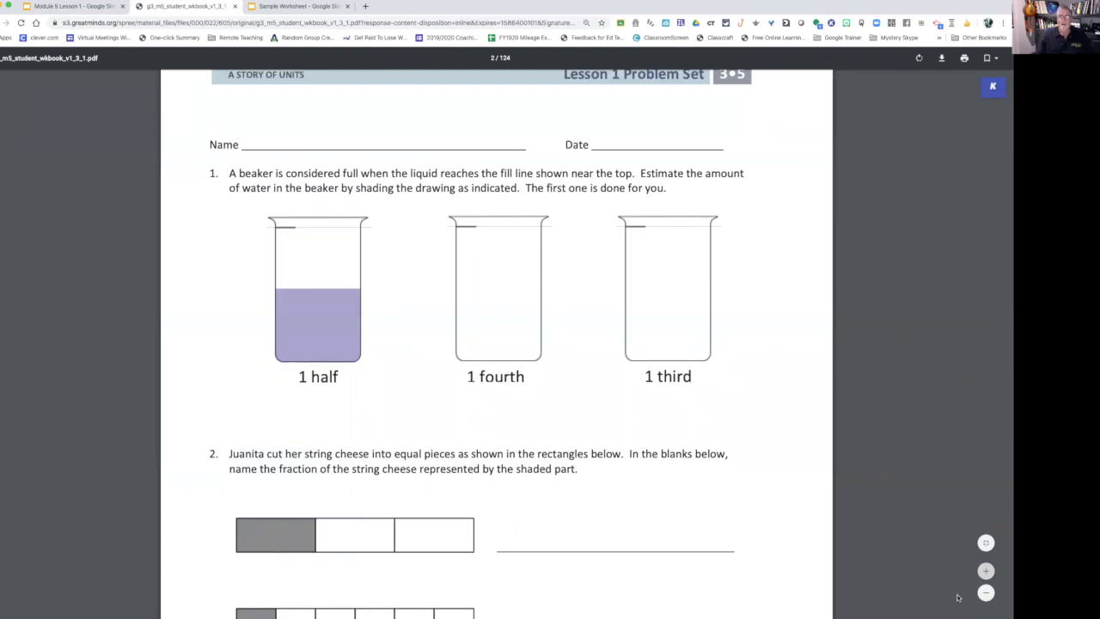
click(986, 594)
click(985, 594)
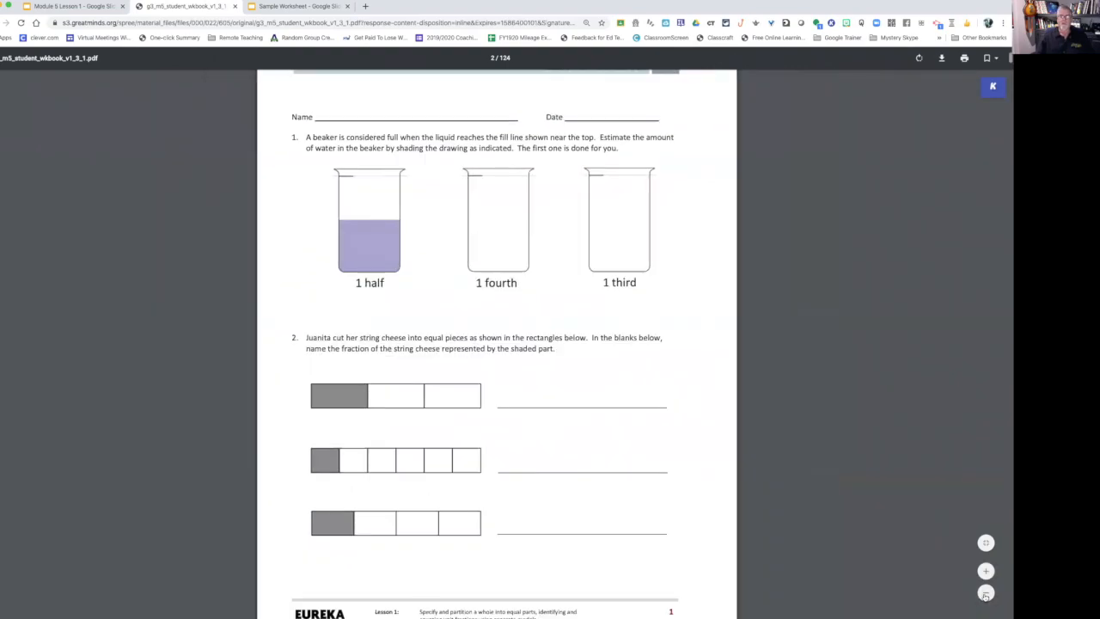
click(986, 594)
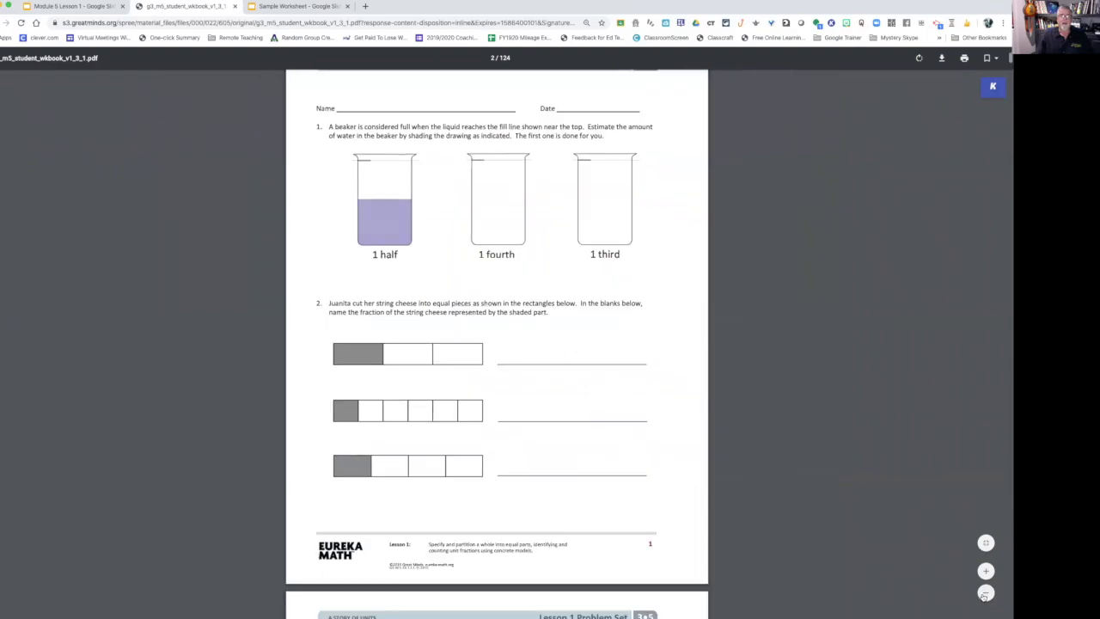
scroll(871, 538, down, 1)
scroll(870, 539, up, 1)
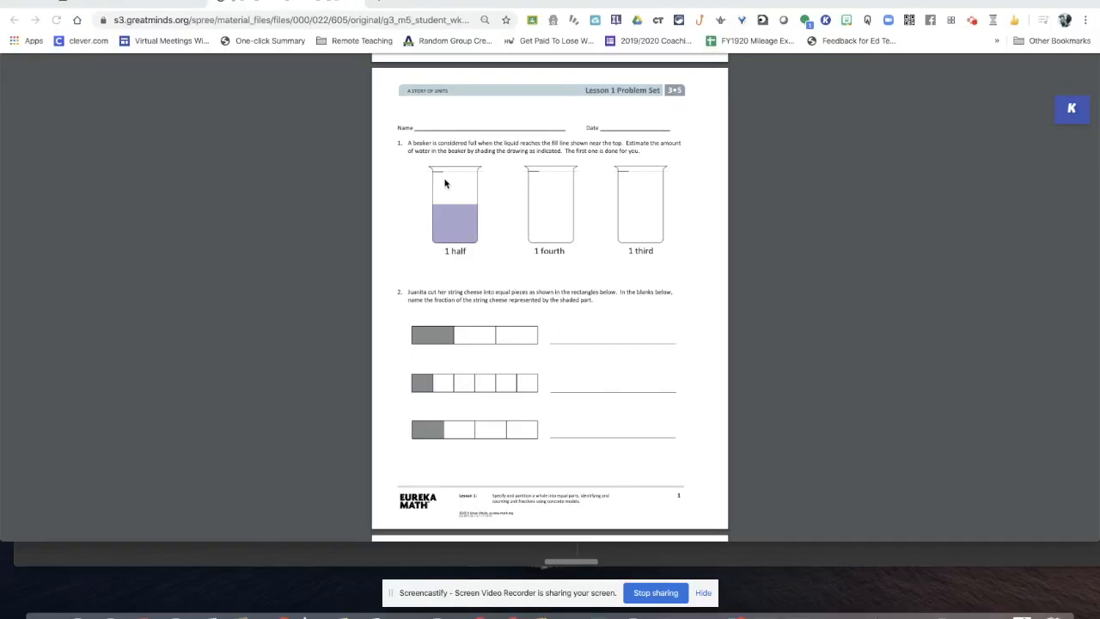
key(super+shift+5)
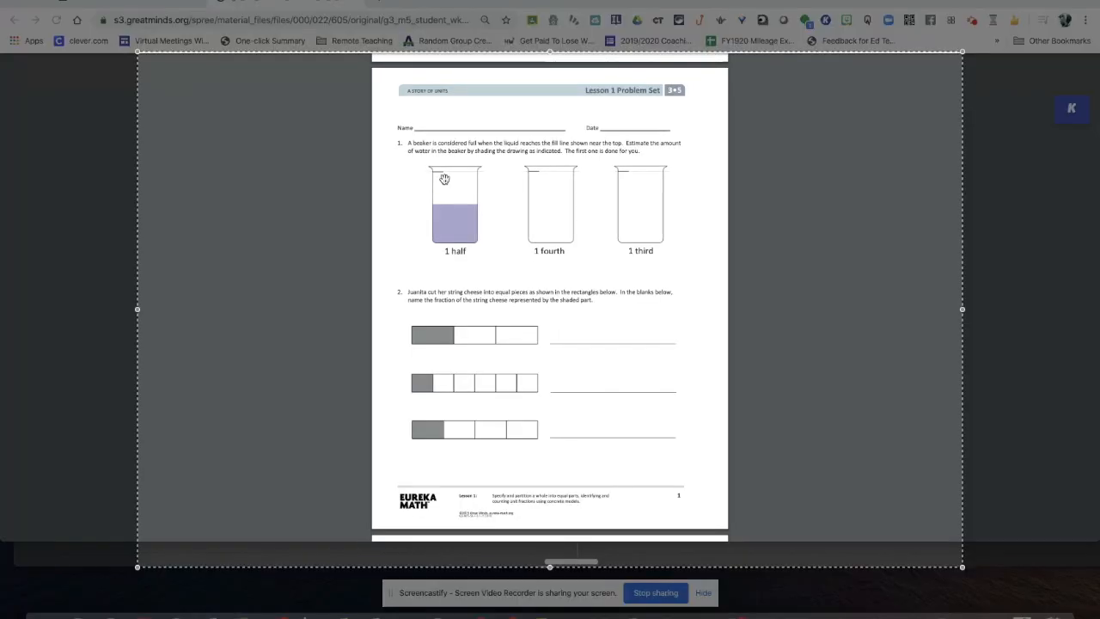
drag(138, 310, 373, 305)
drag(963, 307, 726, 308)
drag(547, 53, 545, 69)
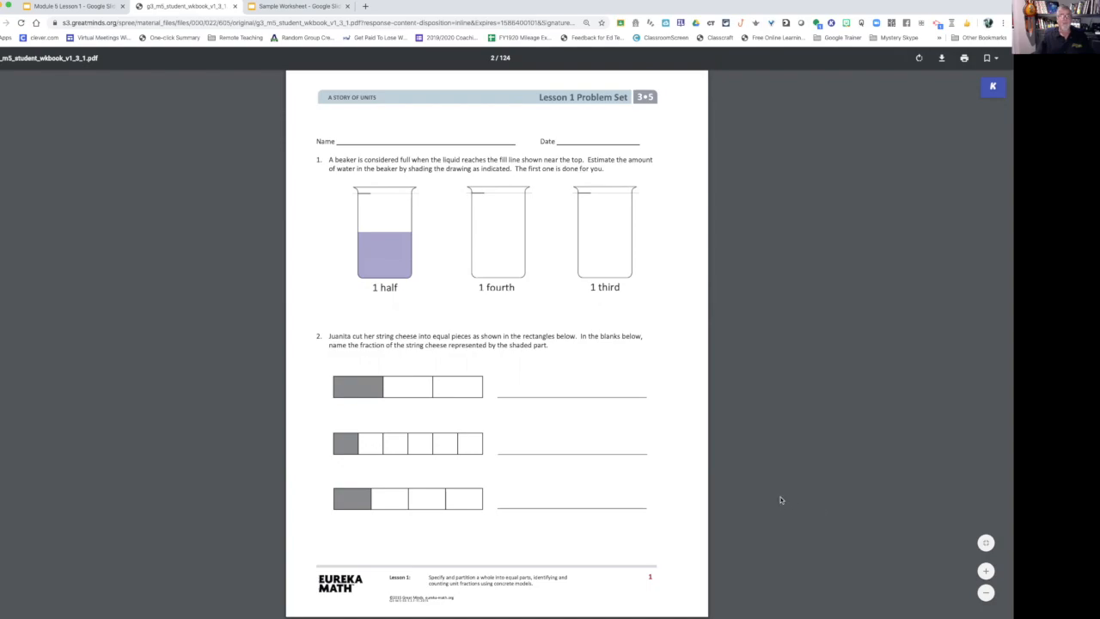
click(286, 9)
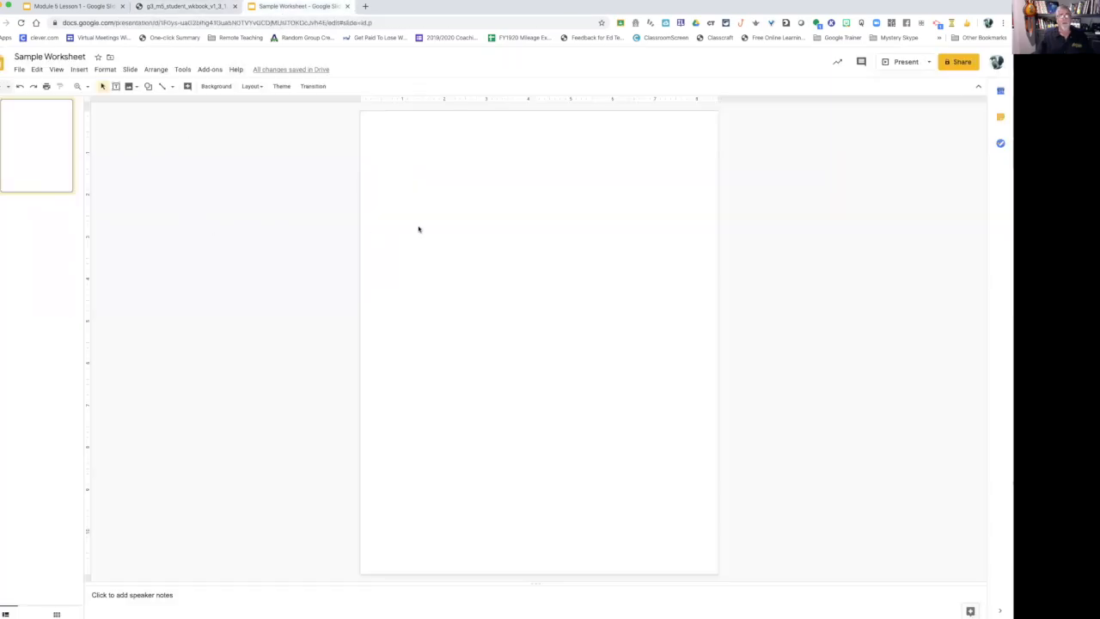
- Try placing the Lesson 1 Problem Set capture on the slide as a movable image, and delete it
click(129, 87)
click(149, 103)
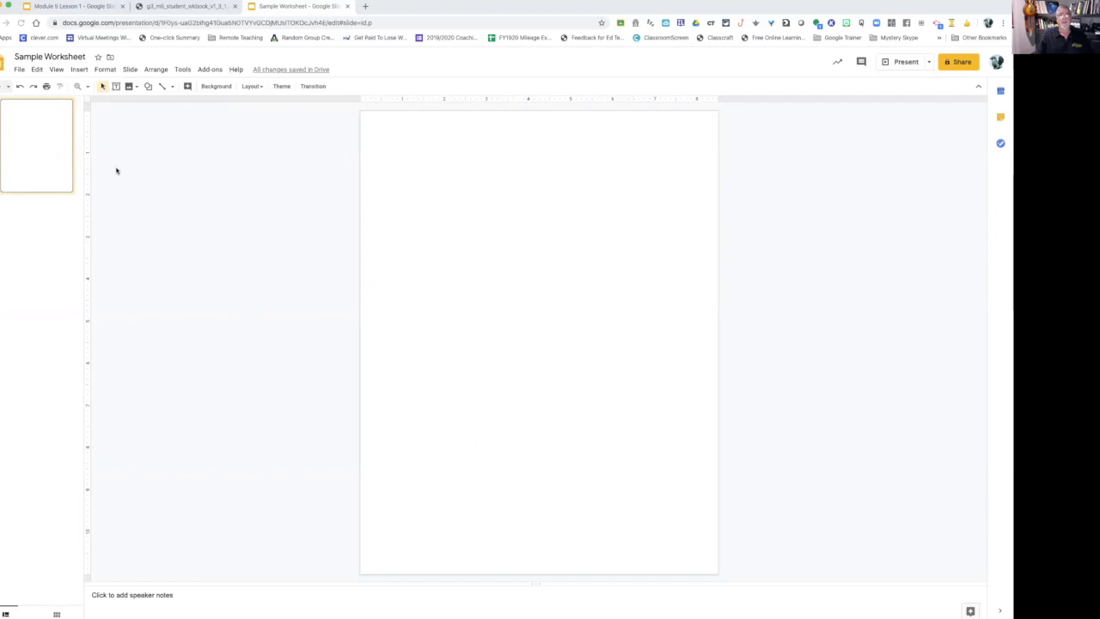
key(ctrl+v)
drag(670, 321, 582, 376)
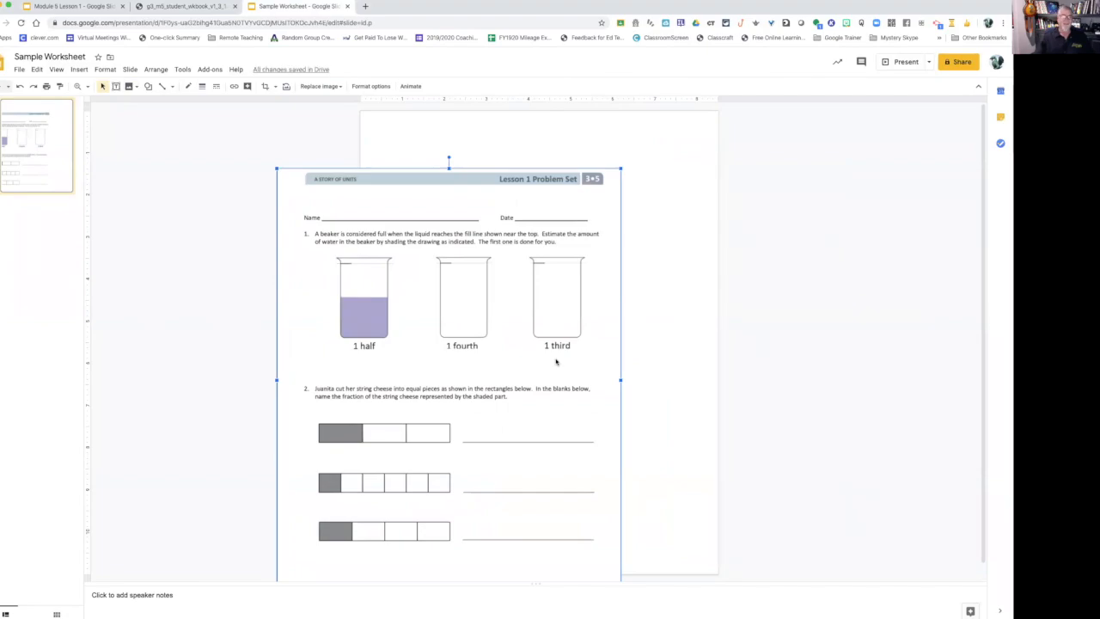
key(Delete)
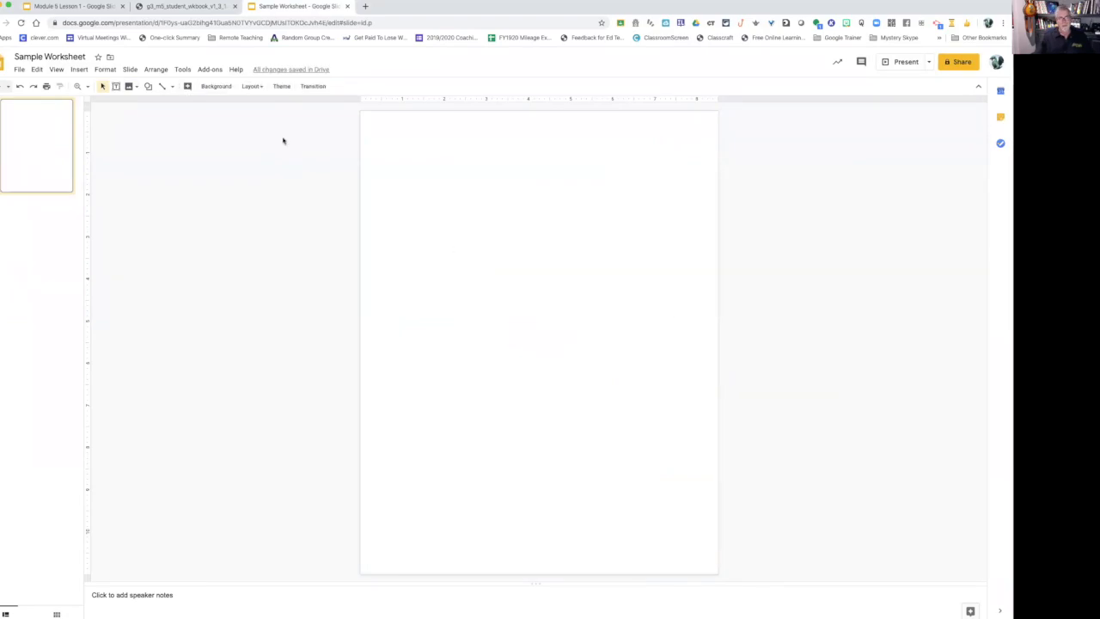
- Upload the Lesson 1 Problem Set capture as the slide's background image
click(215, 87)
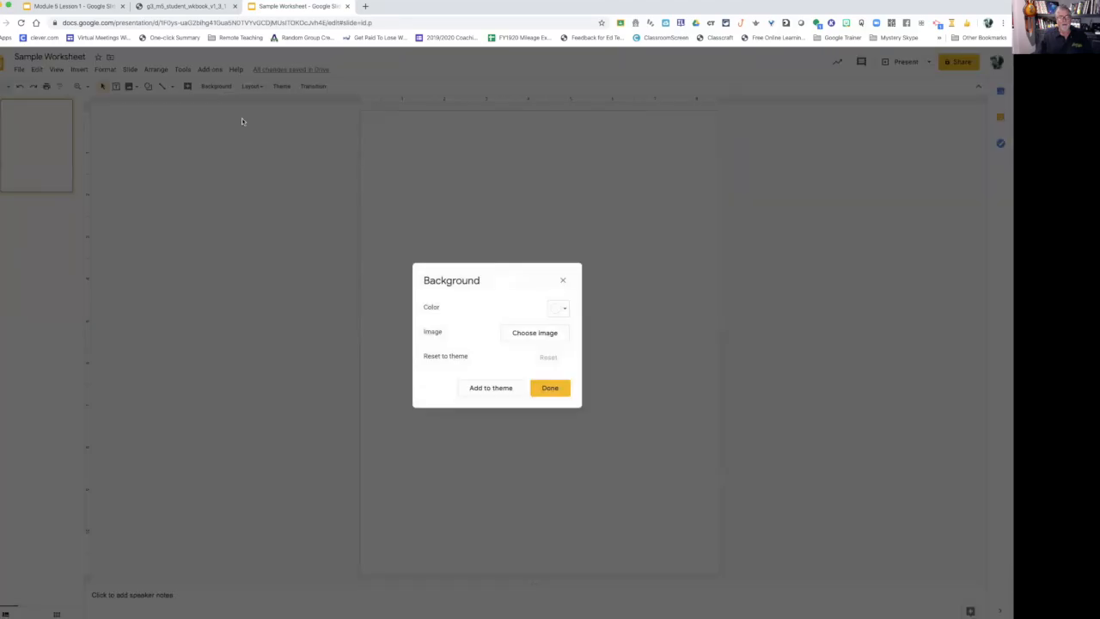
click(537, 335)
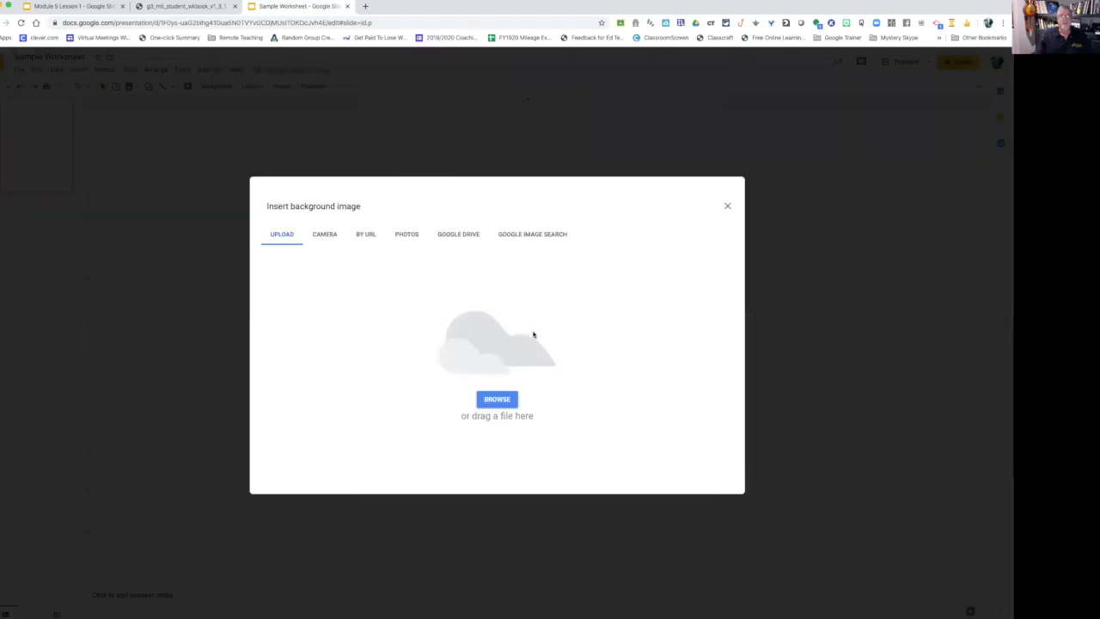
click(499, 399)
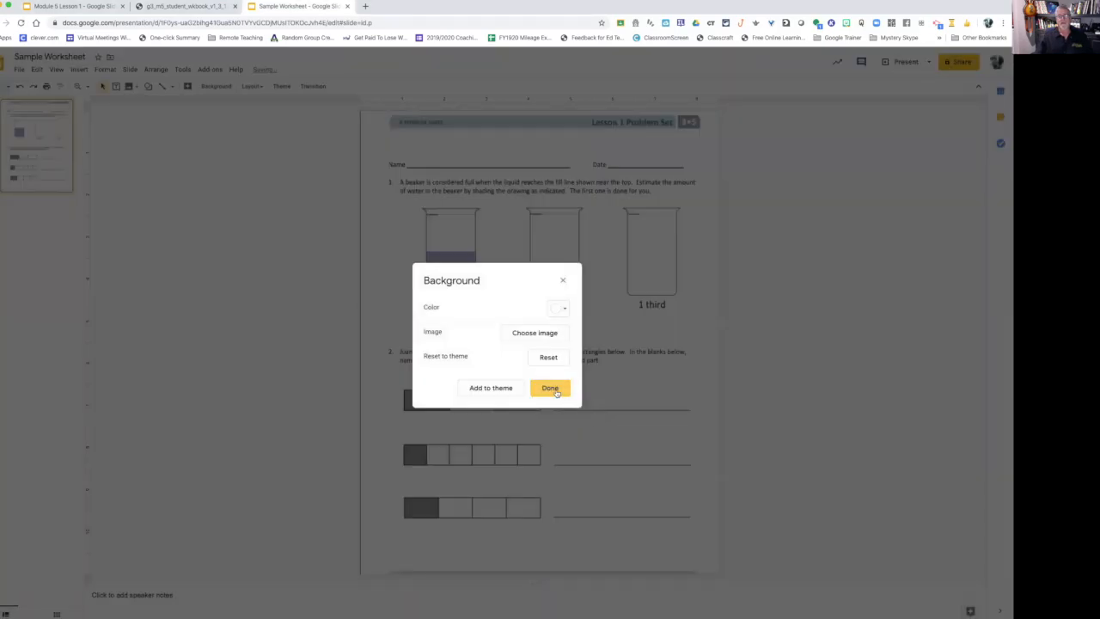
click(550, 388)
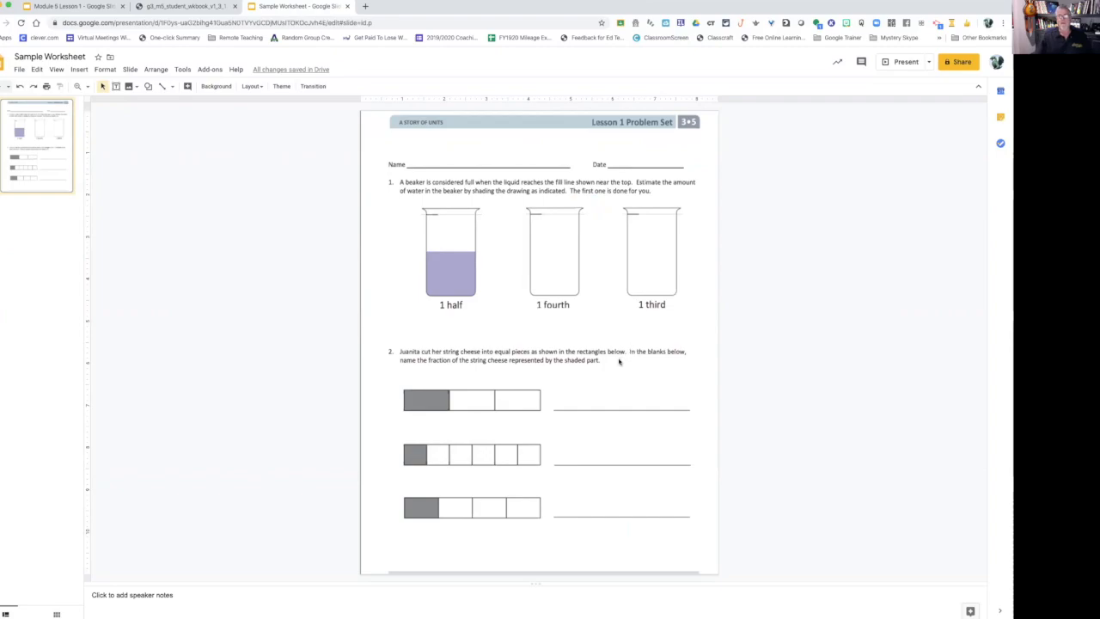
- Draw a text box over the first answer line of problem 2 and give it a 4 px red border
click(117, 86)
drag(593, 401, 689, 409)
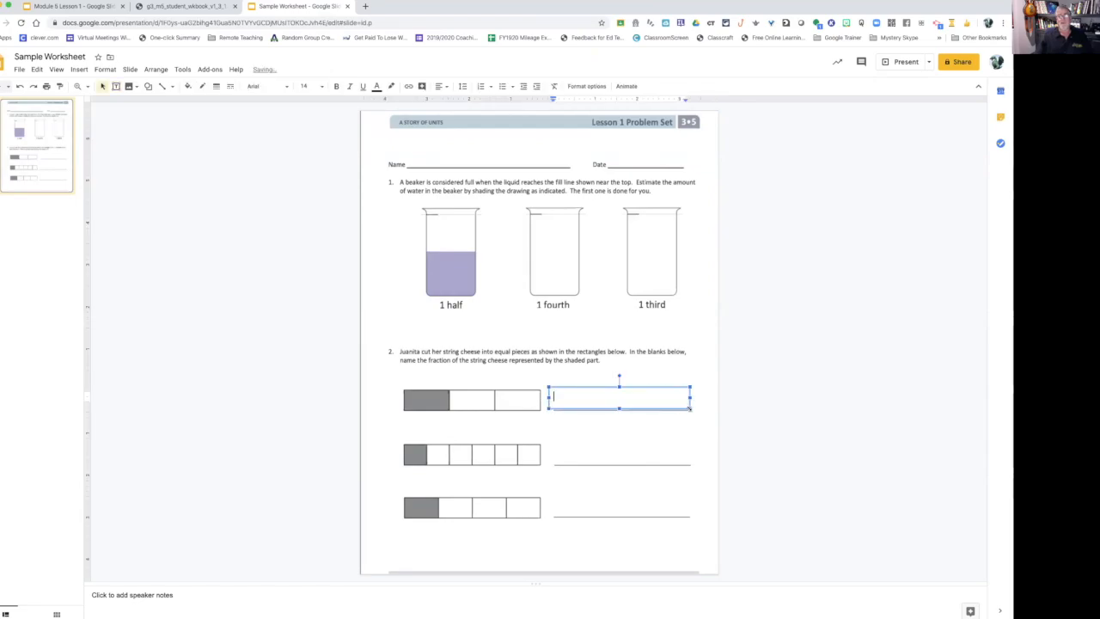
click(216, 87)
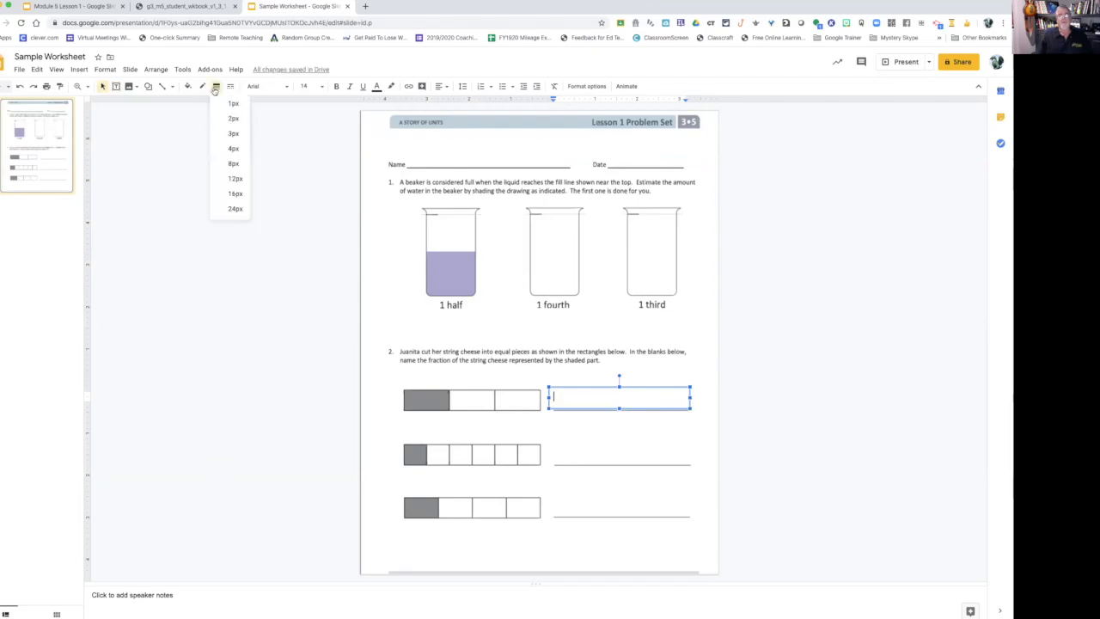
click(229, 147)
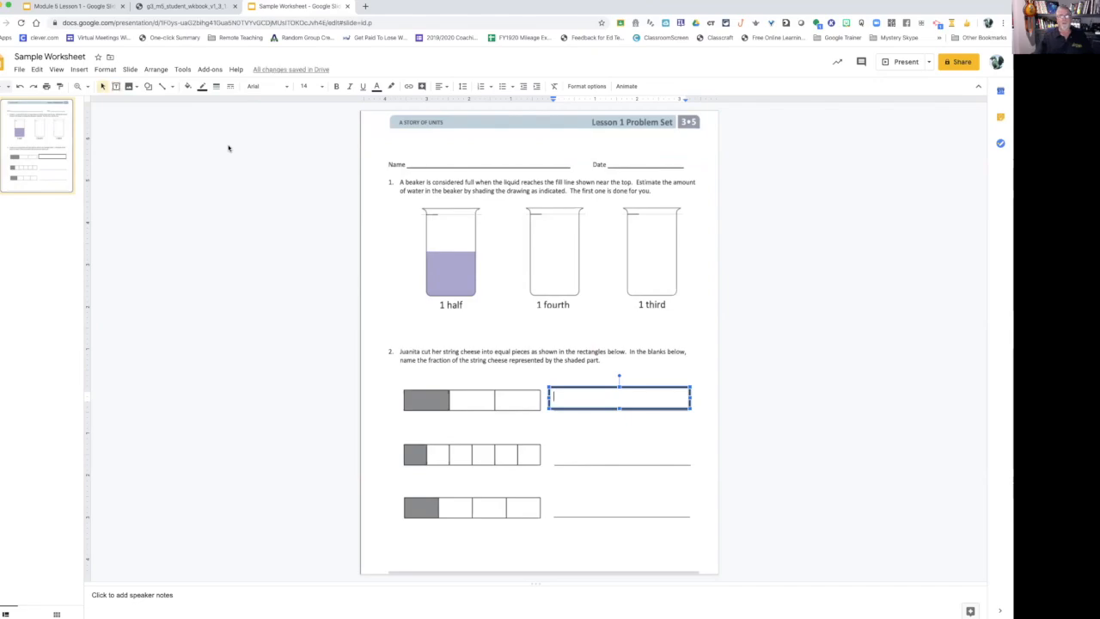
click(202, 88)
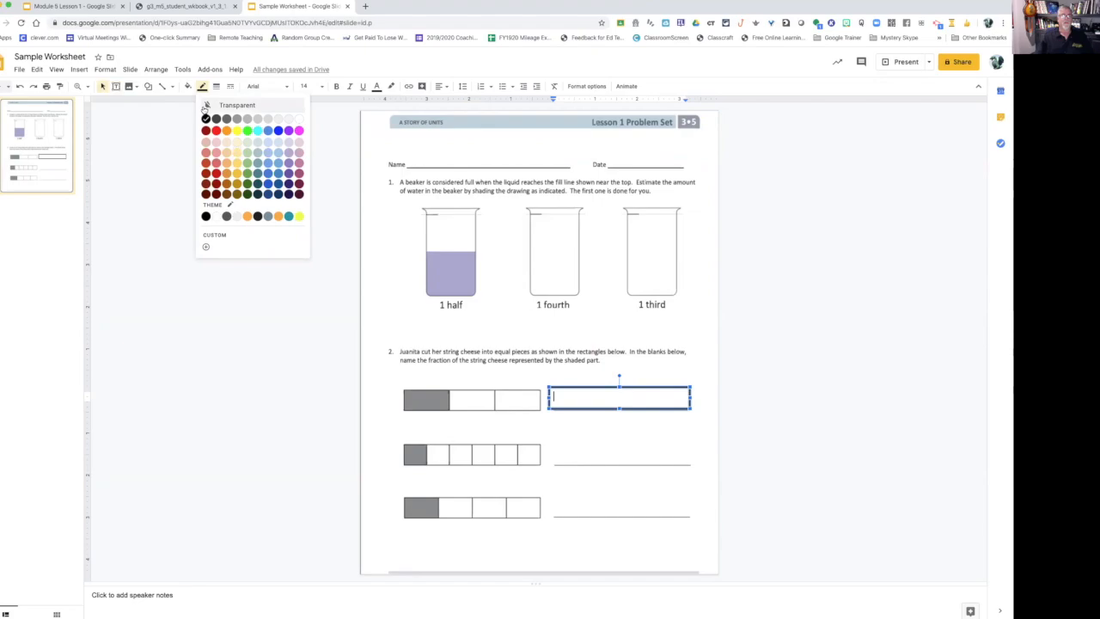
click(216, 130)
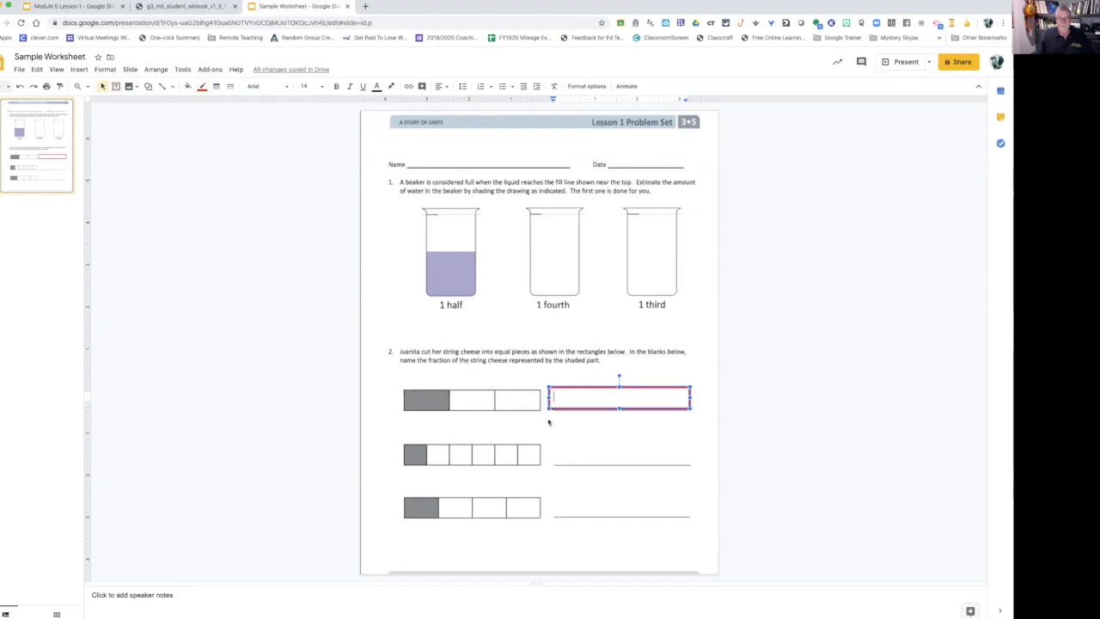
- Enter the placeholder text "Type Here!" in the red-bordered text box on problem 2's first answer line
text(Type H)
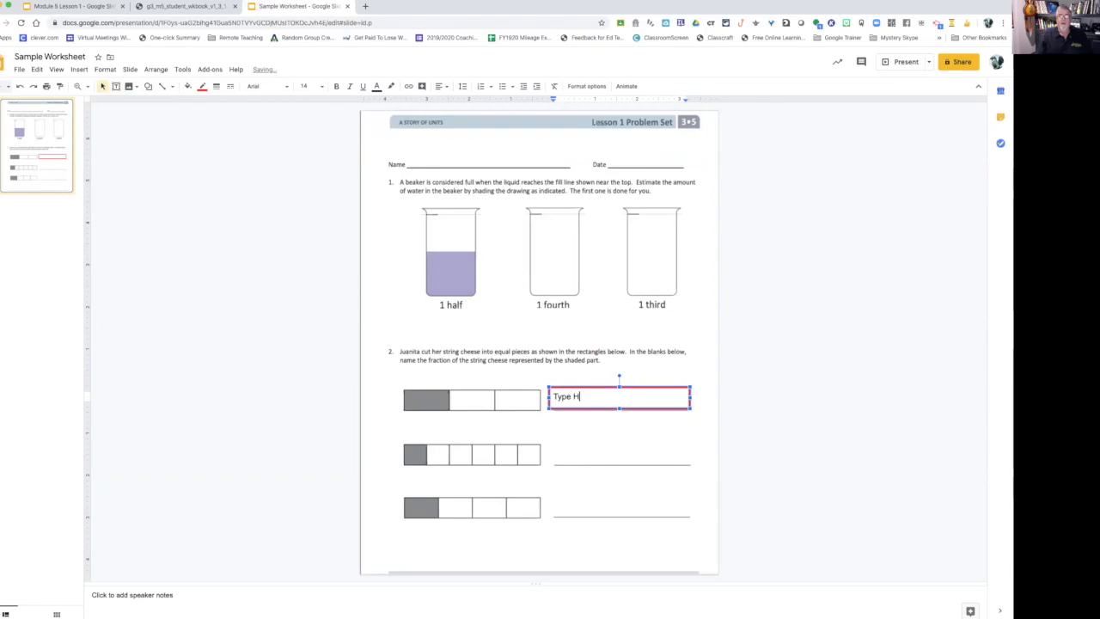
text(ere!)
click(706, 405)
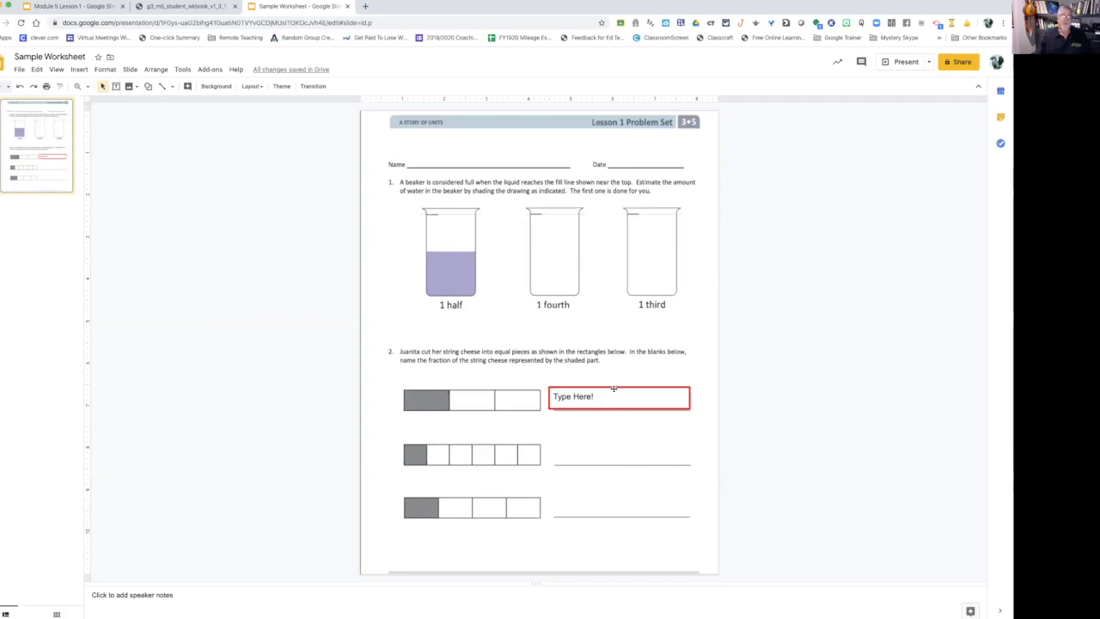
- Duplicate the "Type Here!" text box twice and place the copies over problem 2's second and third answer lines
click(614, 388)
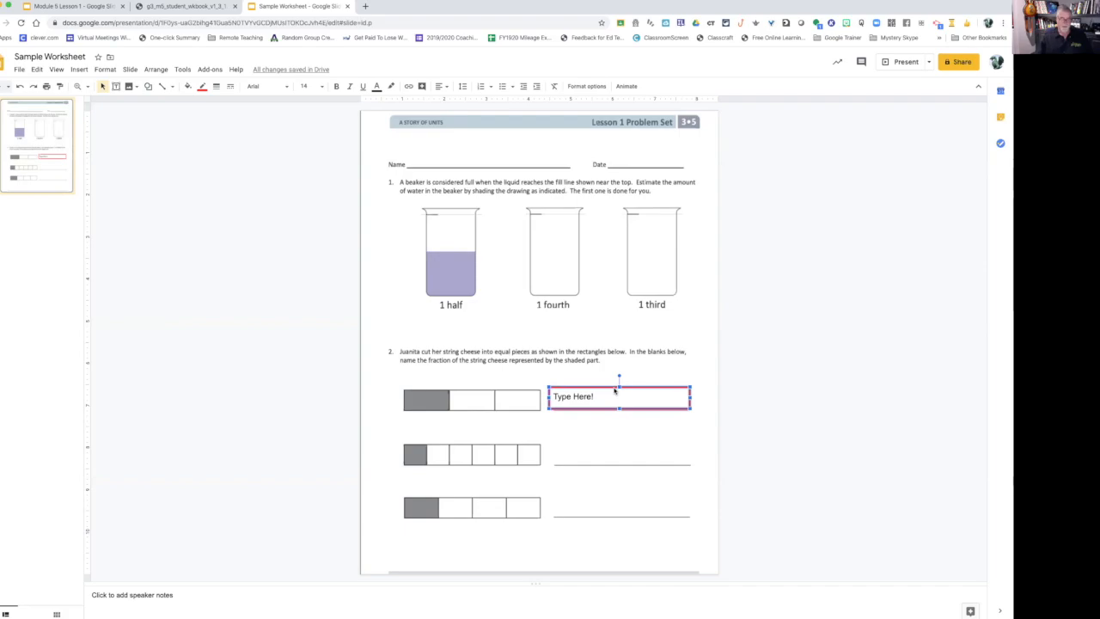
click(610, 431)
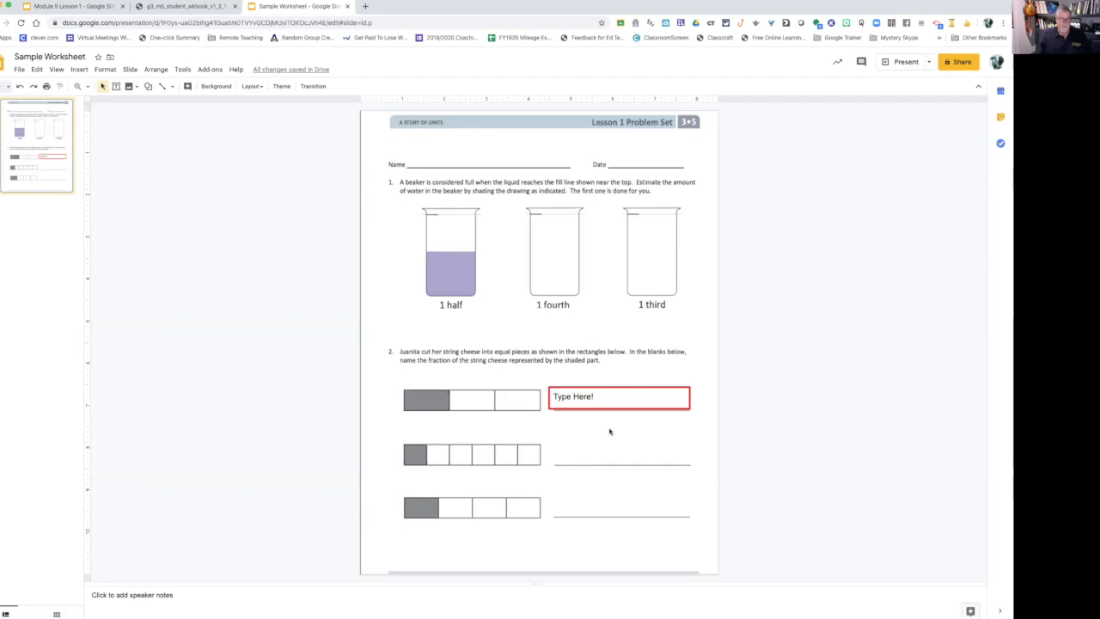
key(ctrl+v)
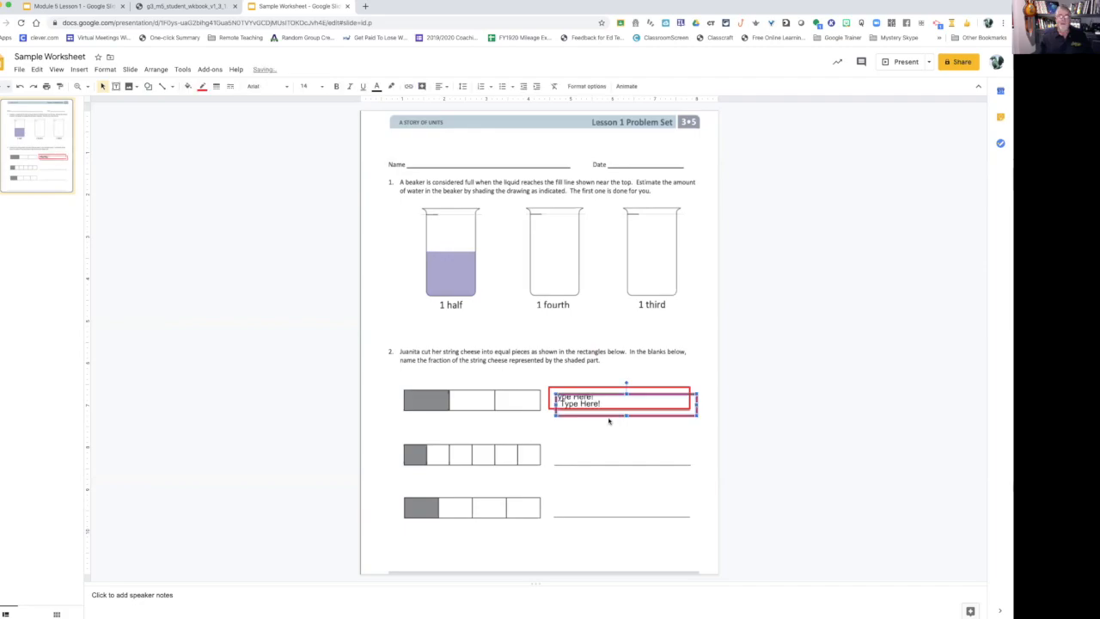
drag(607, 415, 605, 463)
key(ctrl+v)
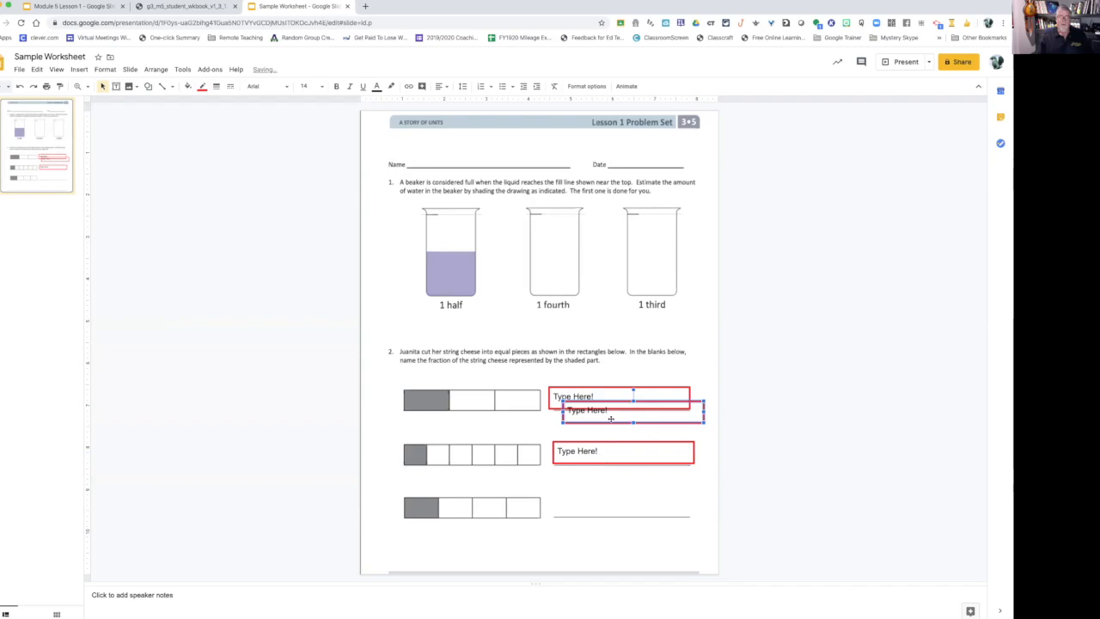
drag(604, 517, 600, 516)
click(591, 487)
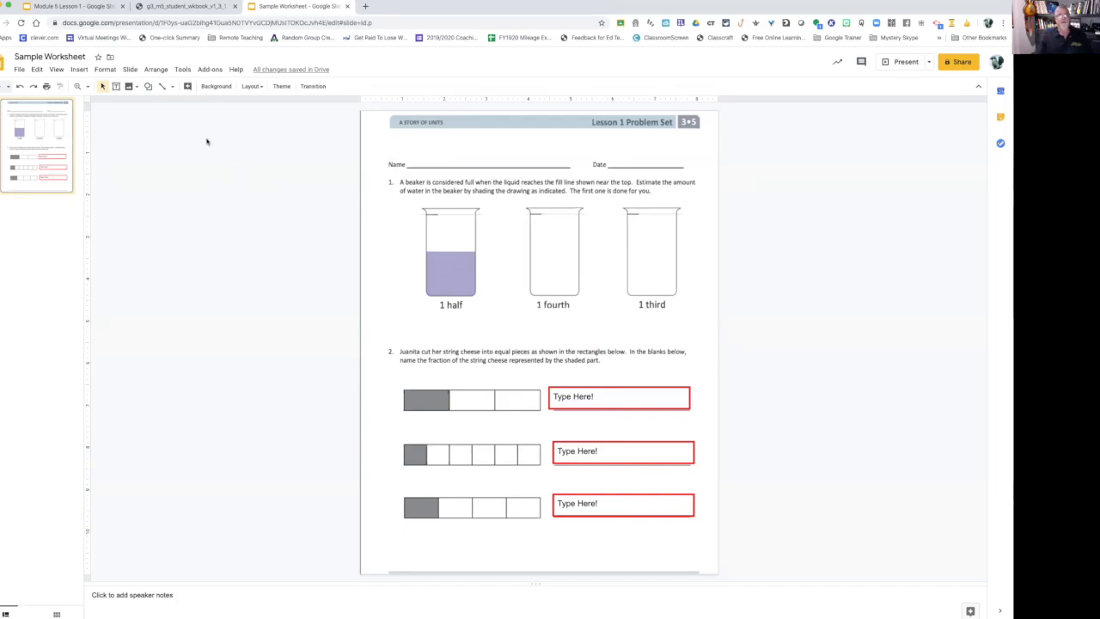
- Try marking the water level in the 1 fourth beaker with a thick horizontal line, and delete the line
click(171, 87)
click(169, 102)
click(164, 88)
click(163, 89)
drag(531, 281, 577, 280)
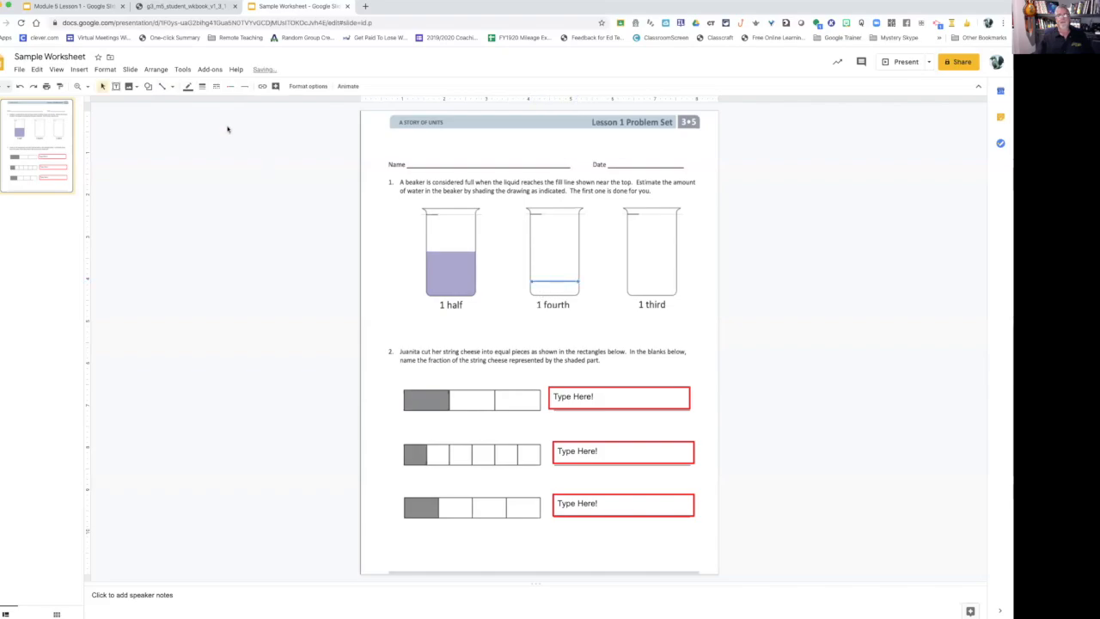
click(202, 86)
click(217, 163)
click(593, 275)
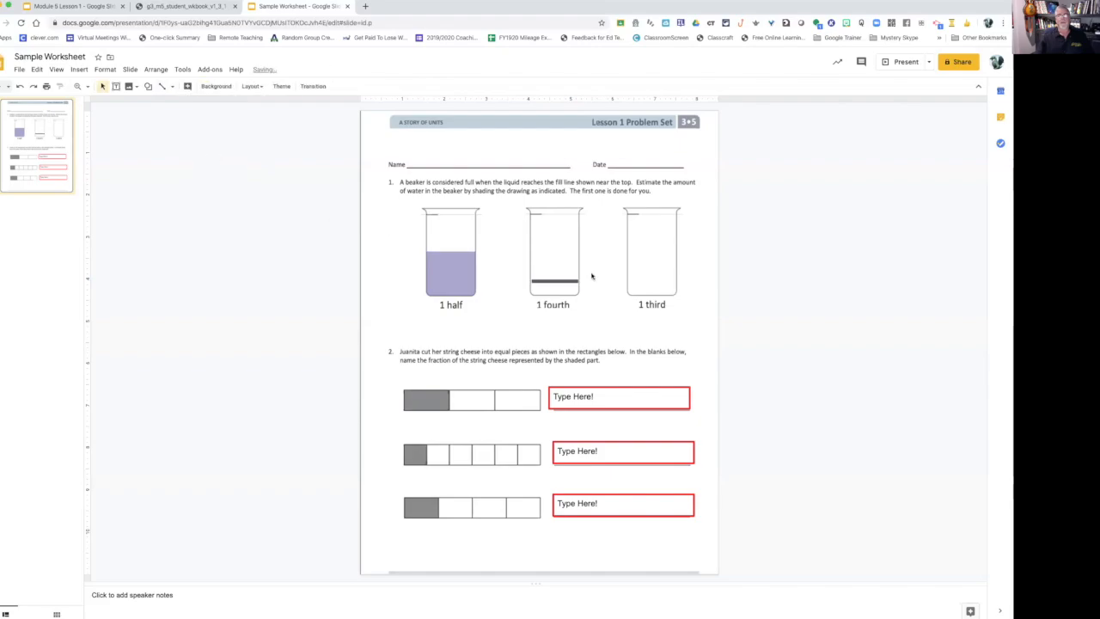
click(571, 280)
key(Delete)
- Try shading the lower part of the 1 third beaker with a yellow-filled rectangle, and delete the rectangle
click(148, 87)
mouse_move(159, 105)
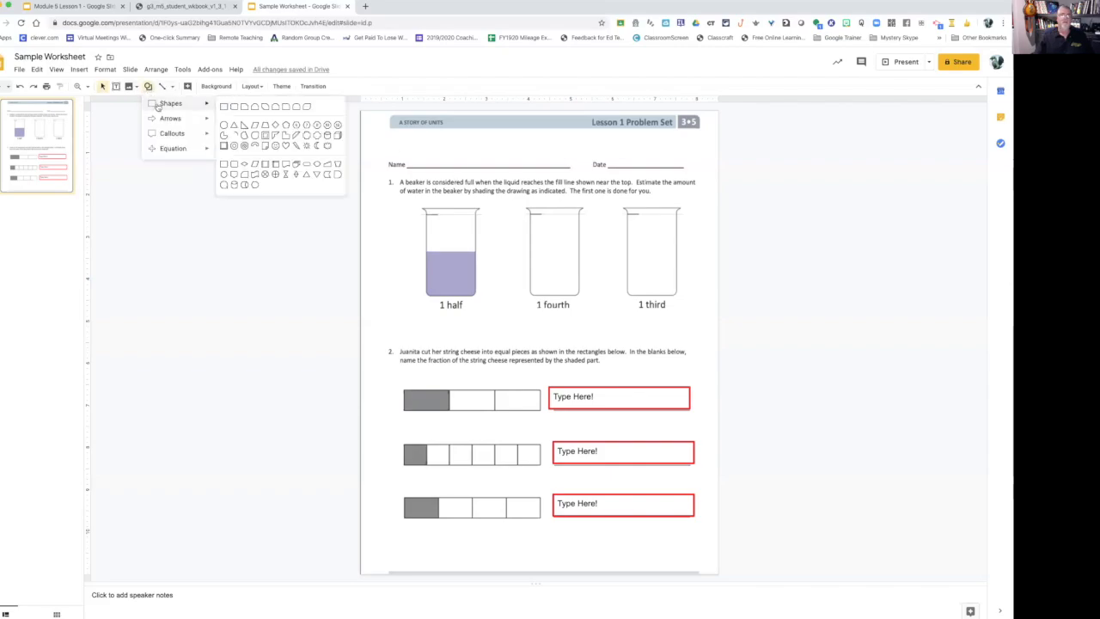
click(223, 108)
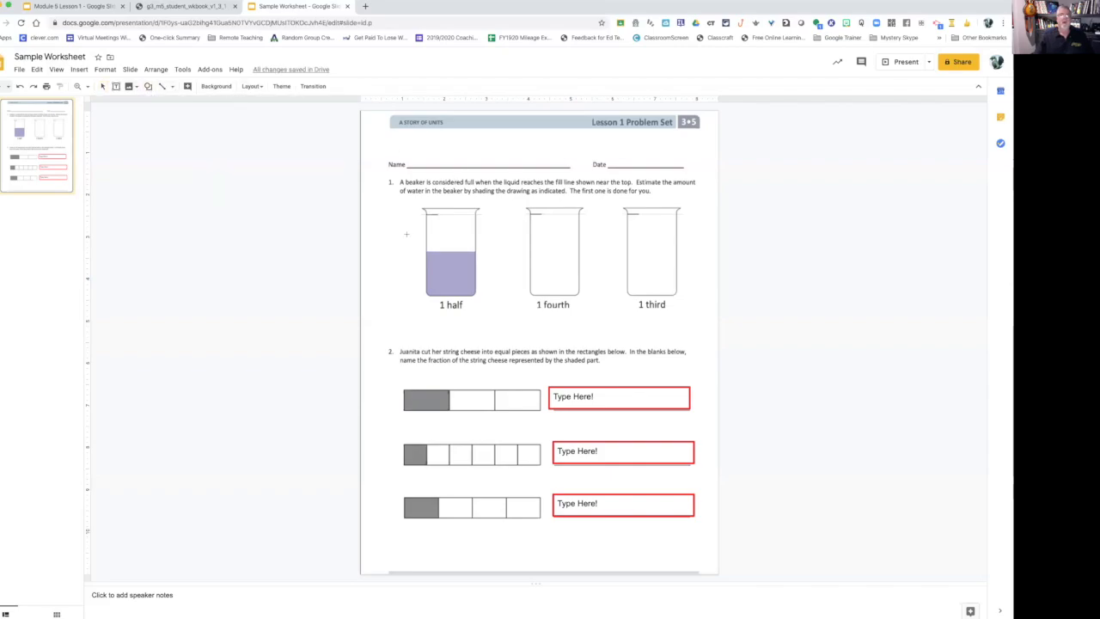
drag(627, 263, 677, 295)
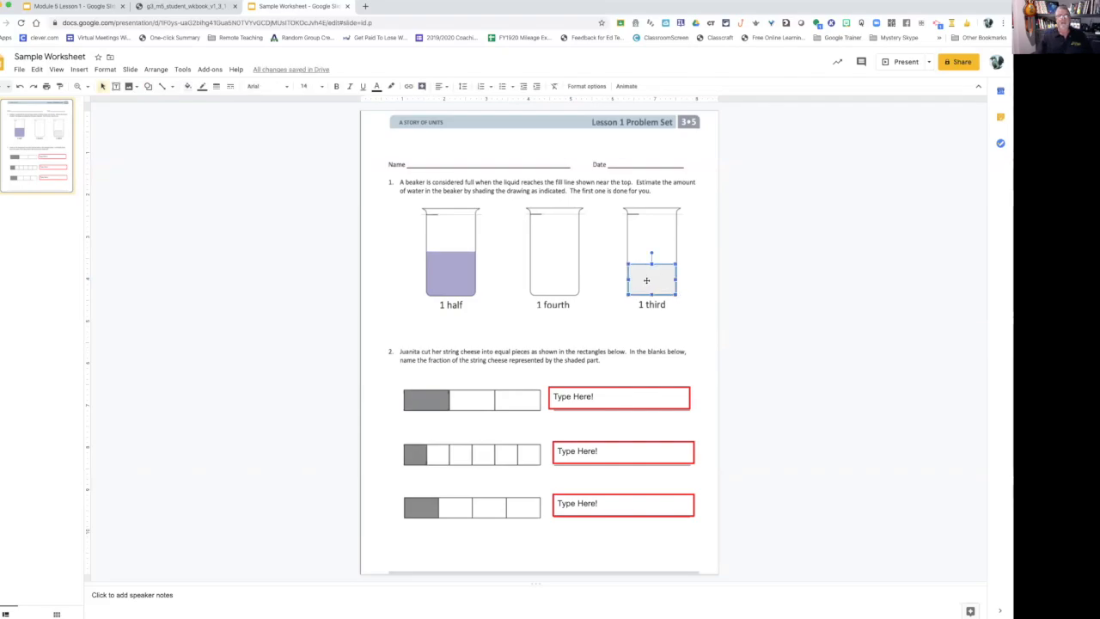
click(188, 88)
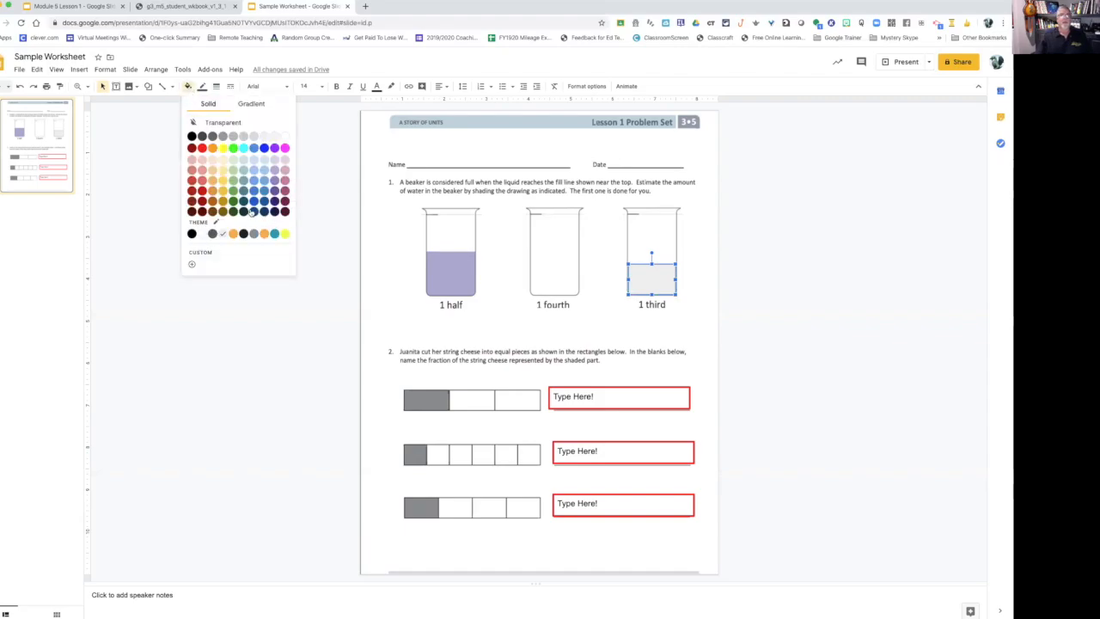
click(223, 149)
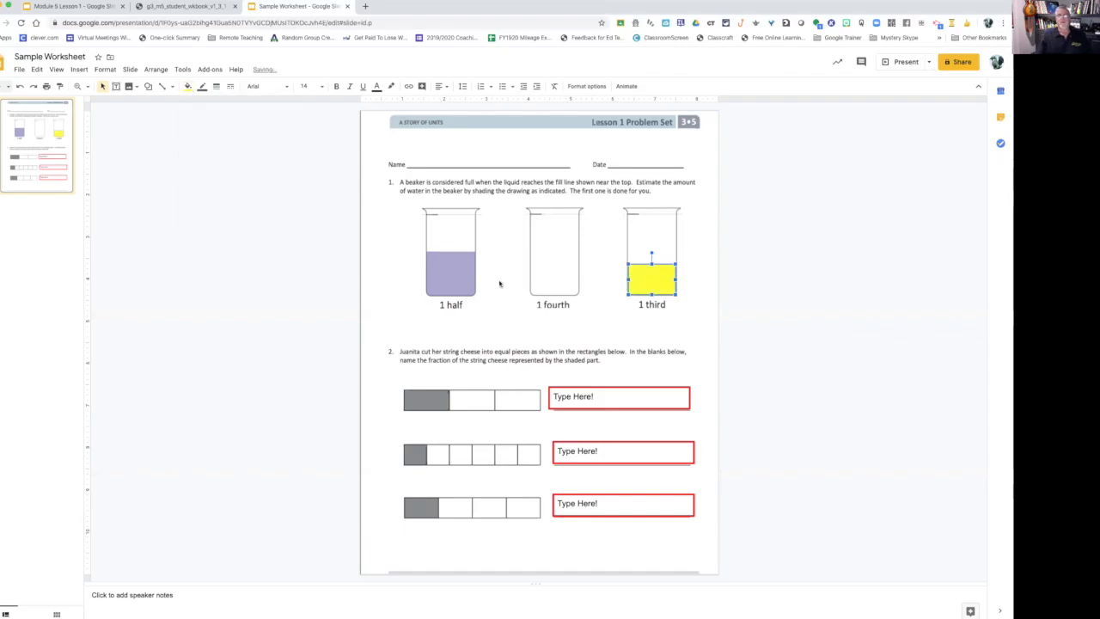
click(688, 269)
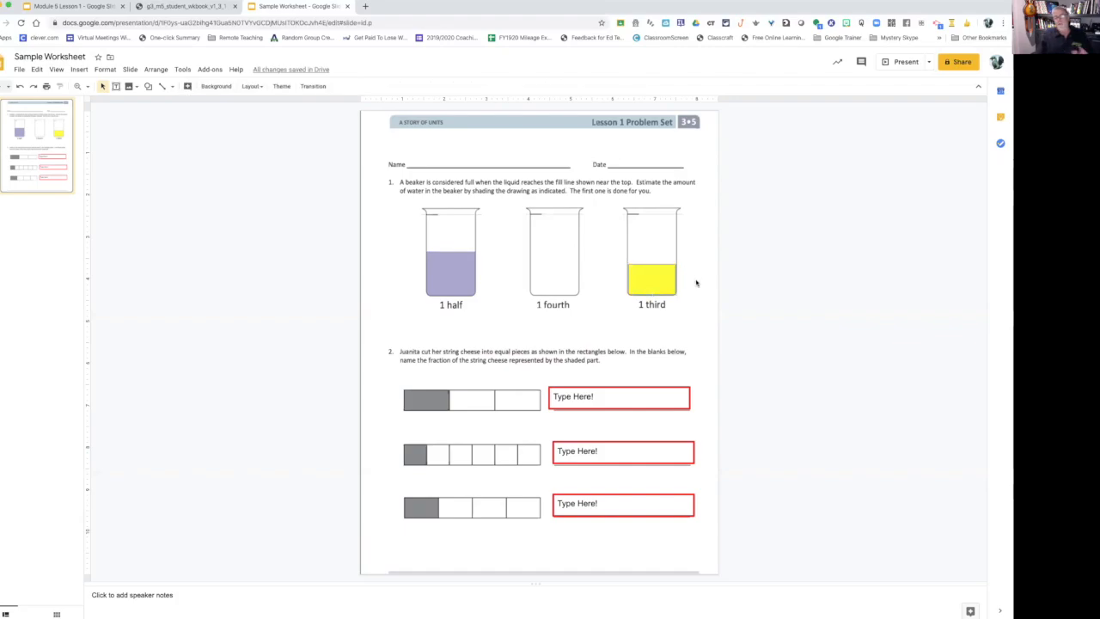
click(660, 278)
key(Delete)
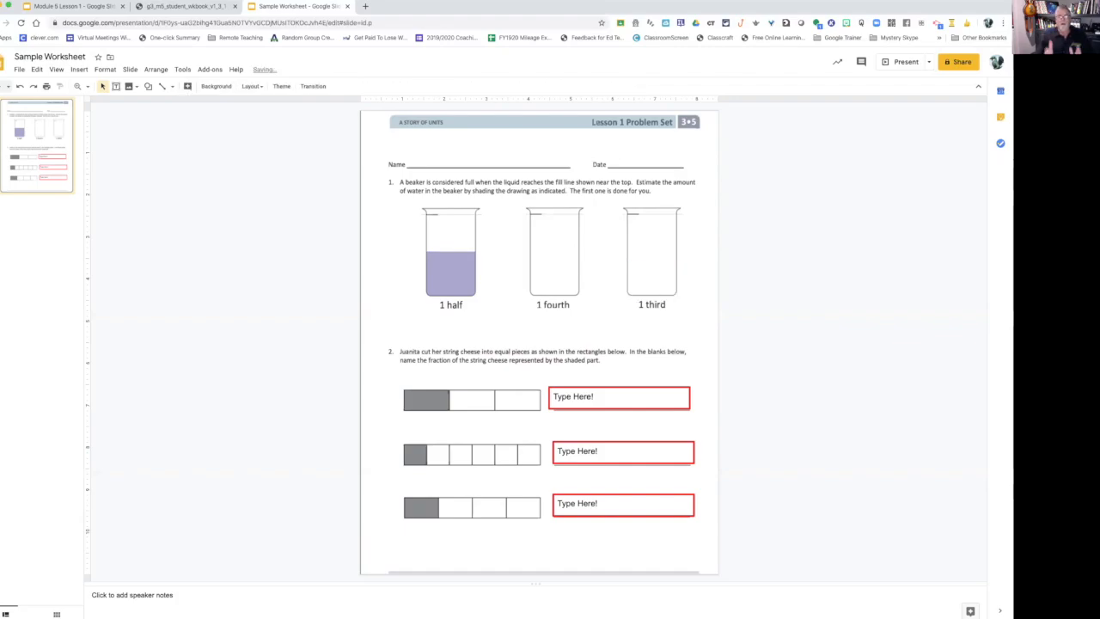